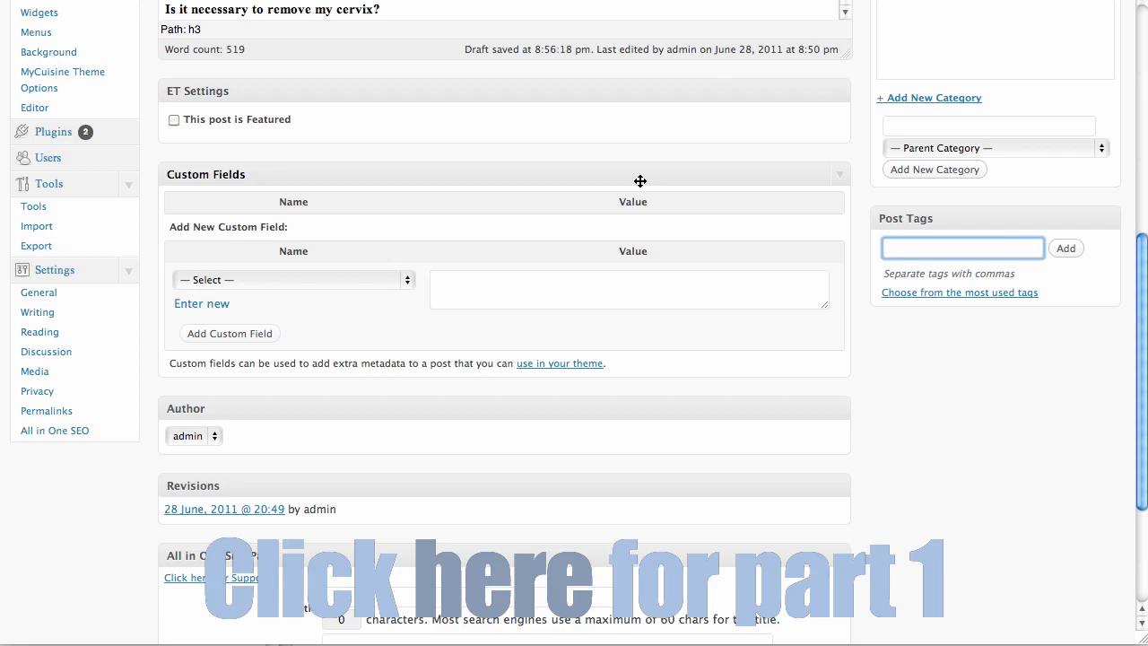
# Step: Add the post tags alternatives, questions, after a hysterectomy and gynecologist to the post
pyautogui.scroll(5, 639, 181)
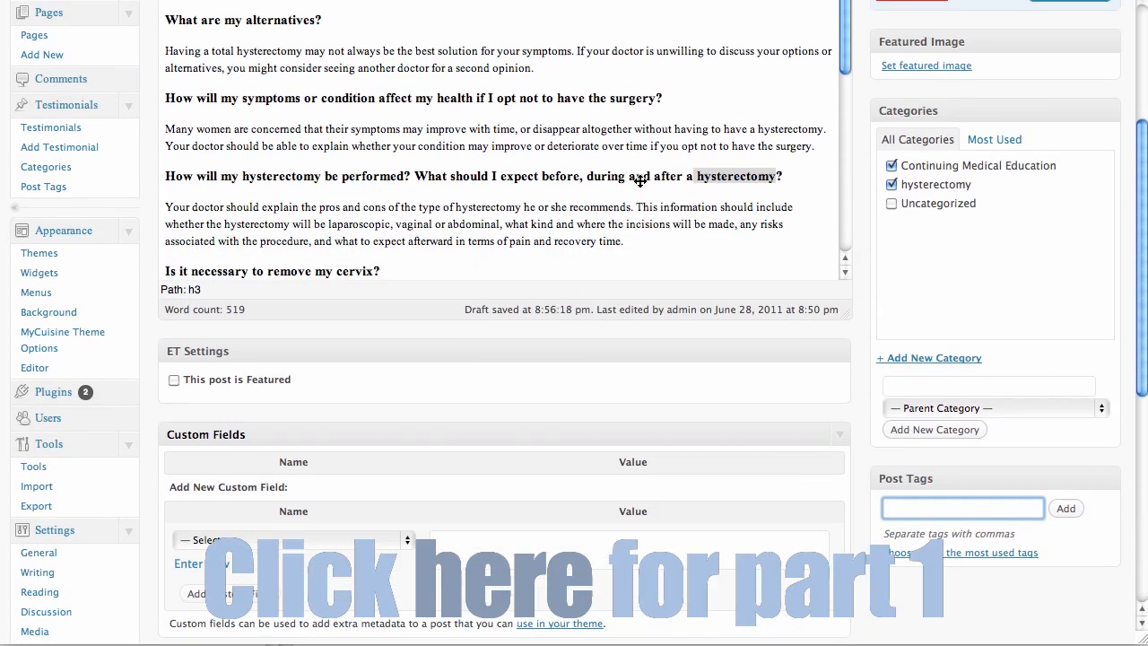
pyautogui.scroll(2, 639, 181)
pyautogui.scroll(-4, 639, 181)
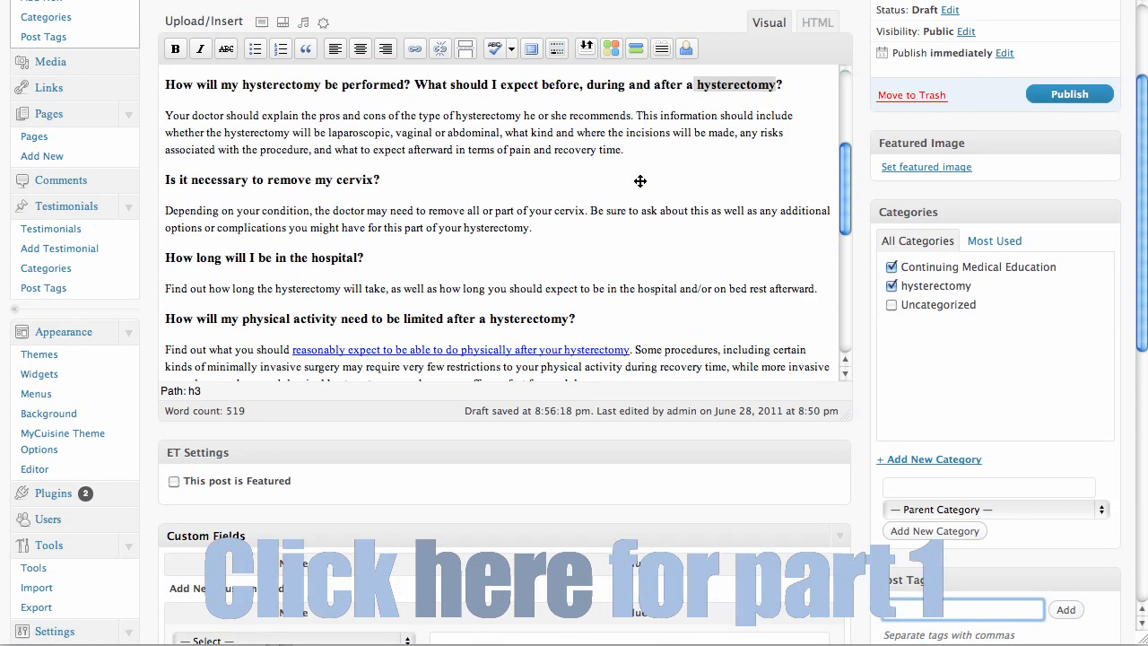
pyautogui.scroll(-10, 640, 181)
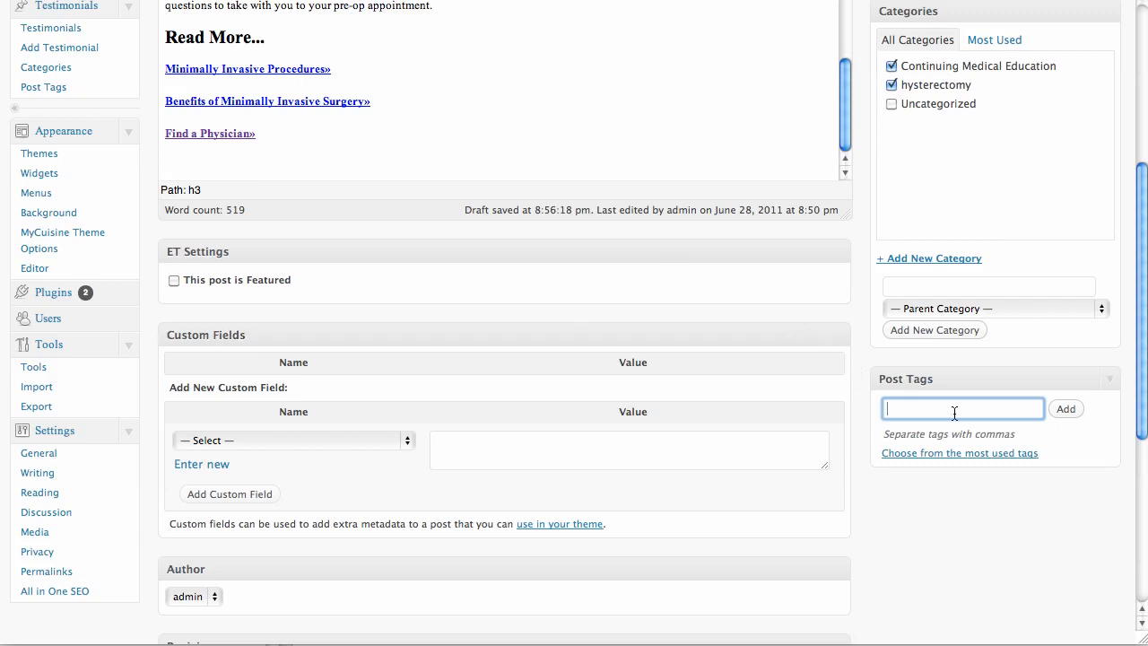
pyautogui.press('super+v')
pyautogui.moveTo(974, 409); pyautogui.dragTo(868, 410)
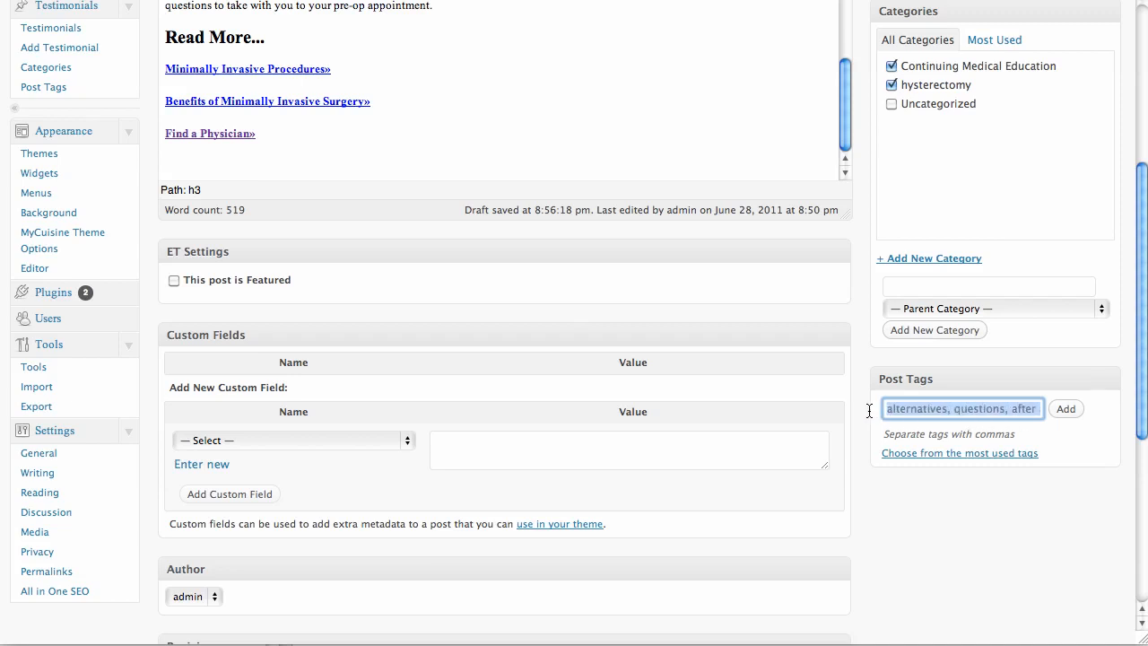
pyautogui.click(1017, 409)
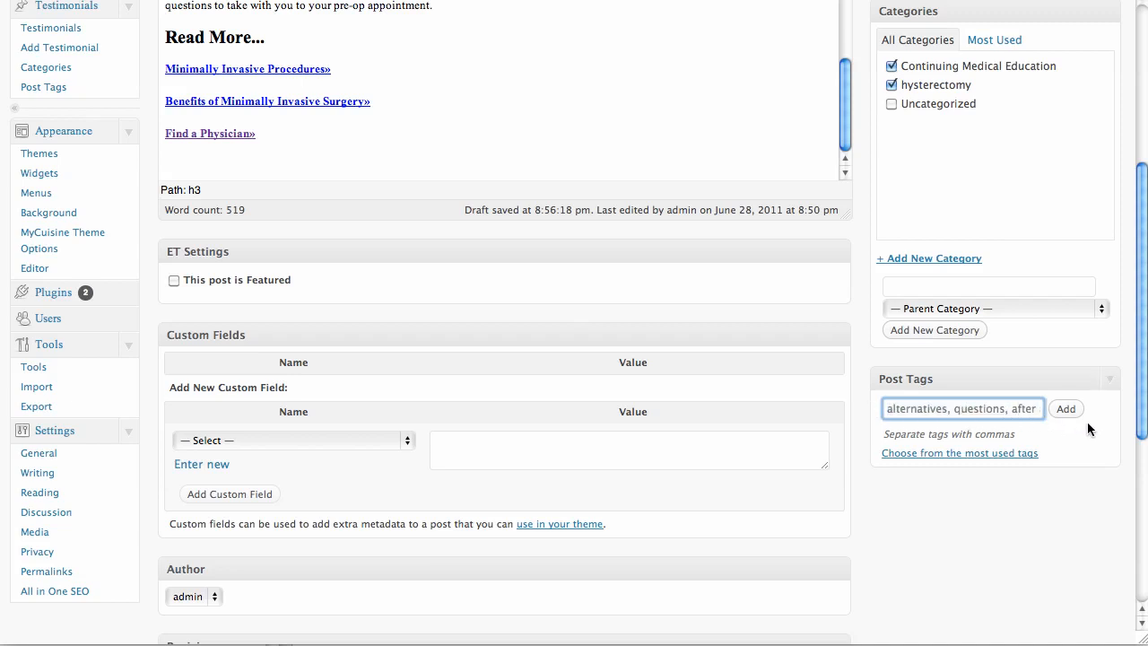
pyautogui.click(1066, 409)
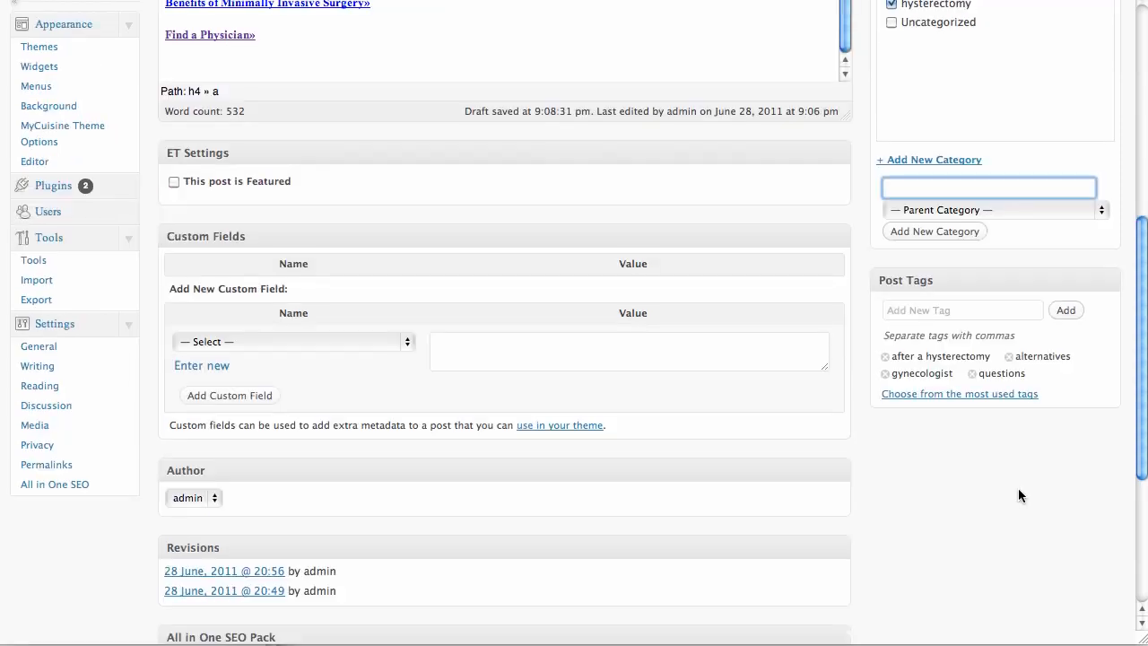
# Step: Save the current changes to the post as a draft
pyautogui.scroll(2, 1019, 489)
pyautogui.scroll(-1, 1018, 488)
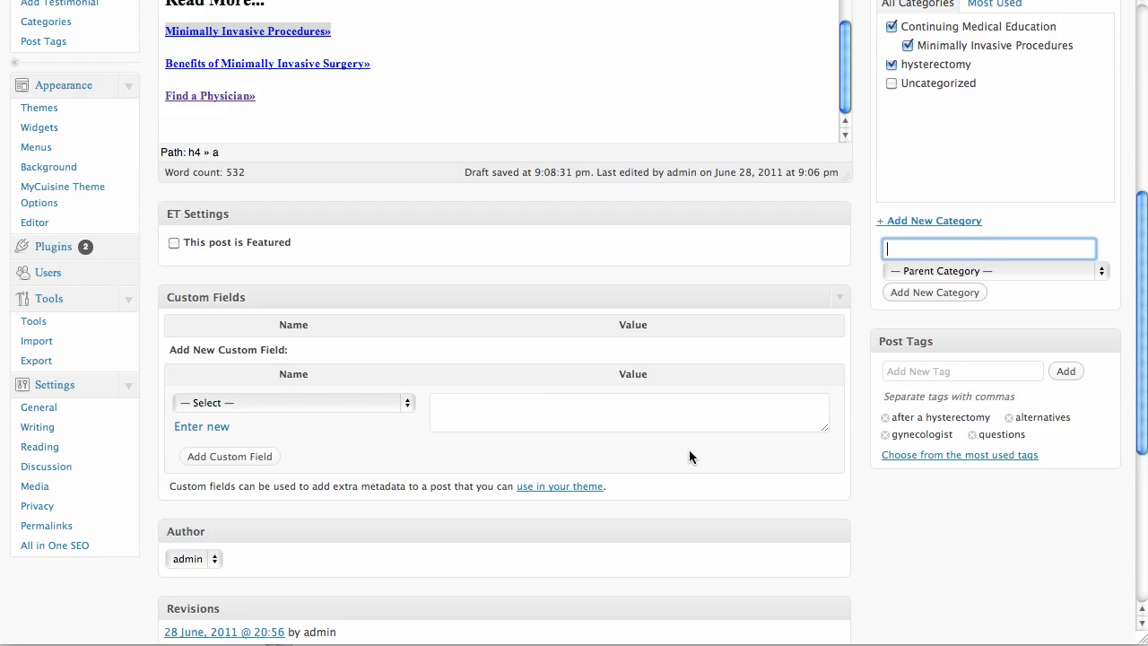
pyautogui.scroll(12, 688, 456)
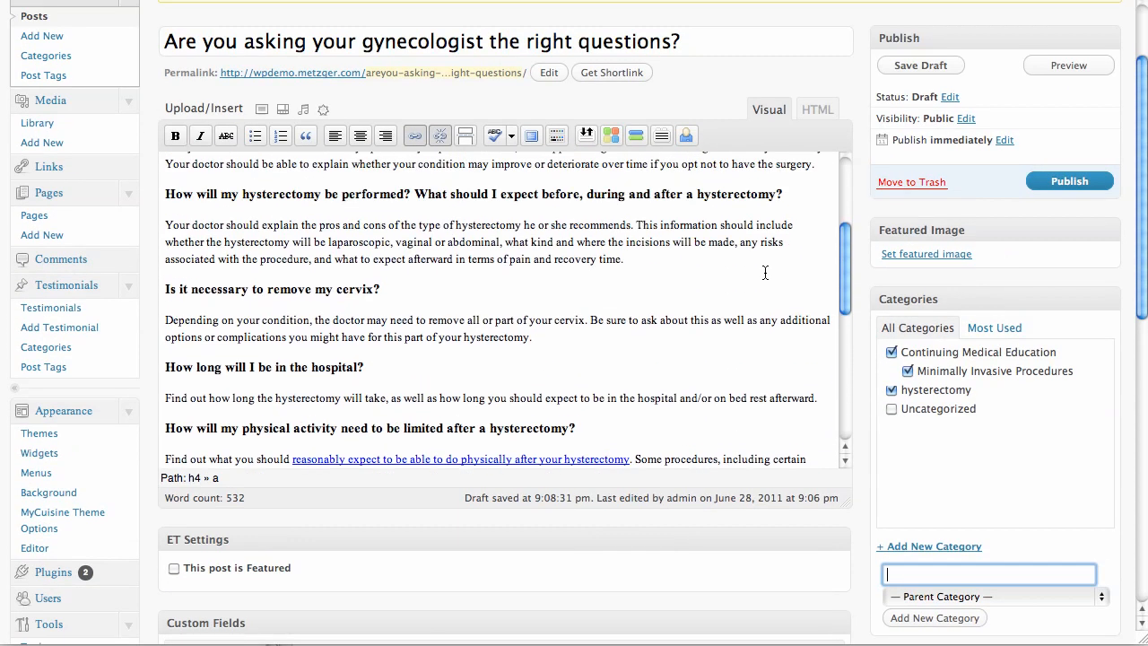
pyautogui.click(914, 64)
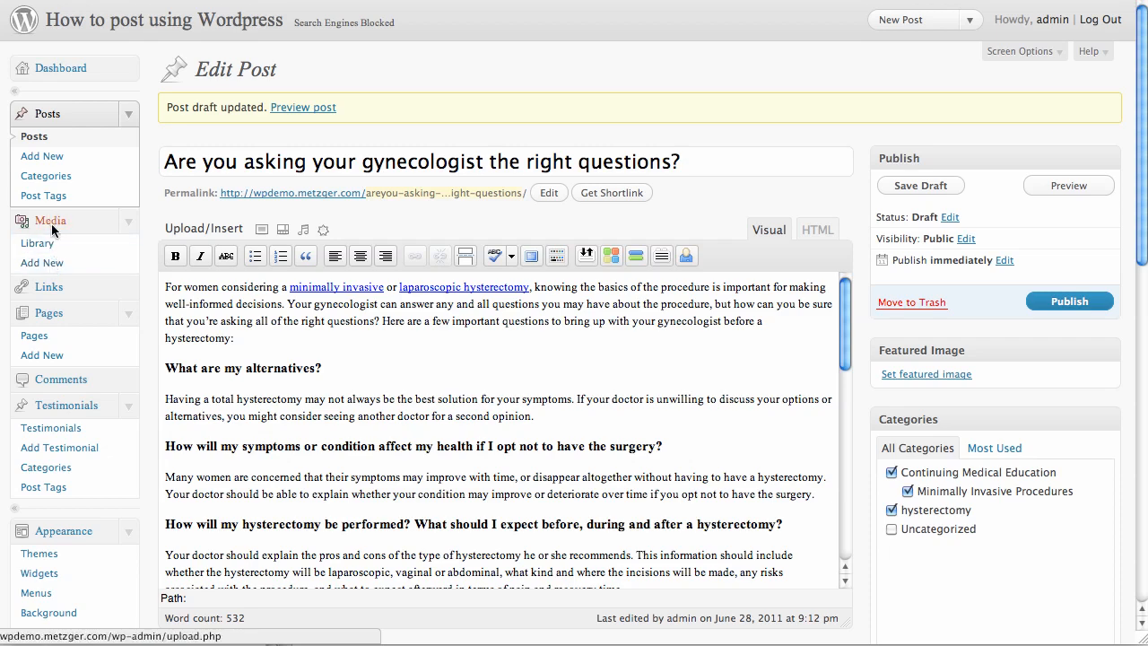
# Step: Upload gynecologist.jpeg from the Desktop as a new media file
pyautogui.click(42, 262)
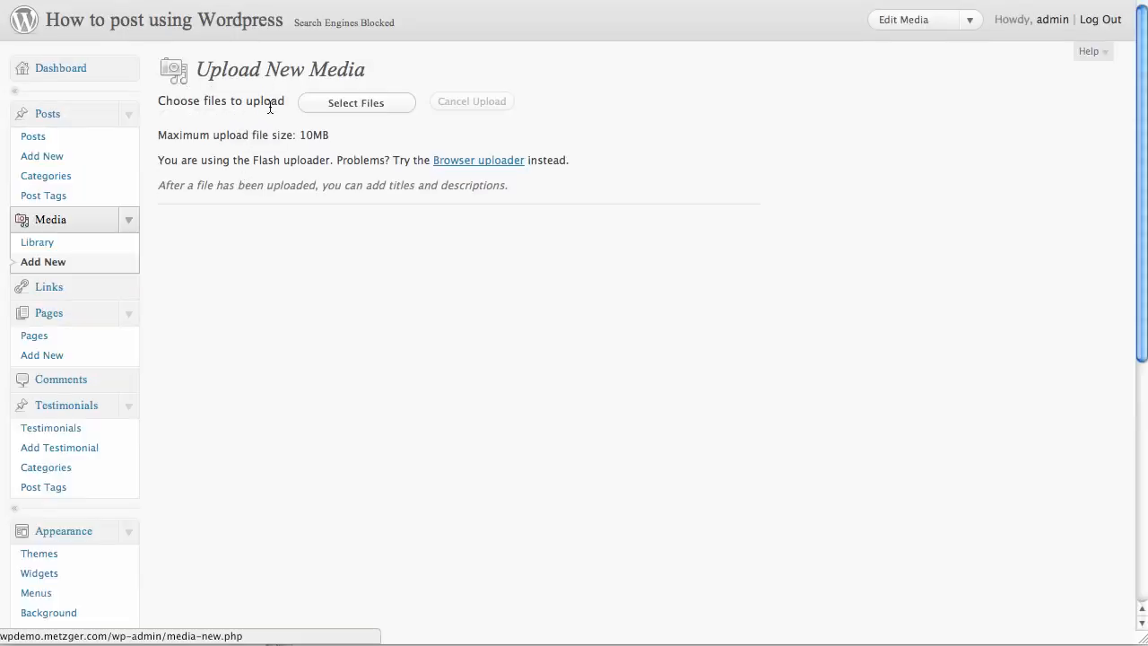
pyautogui.click(375, 102)
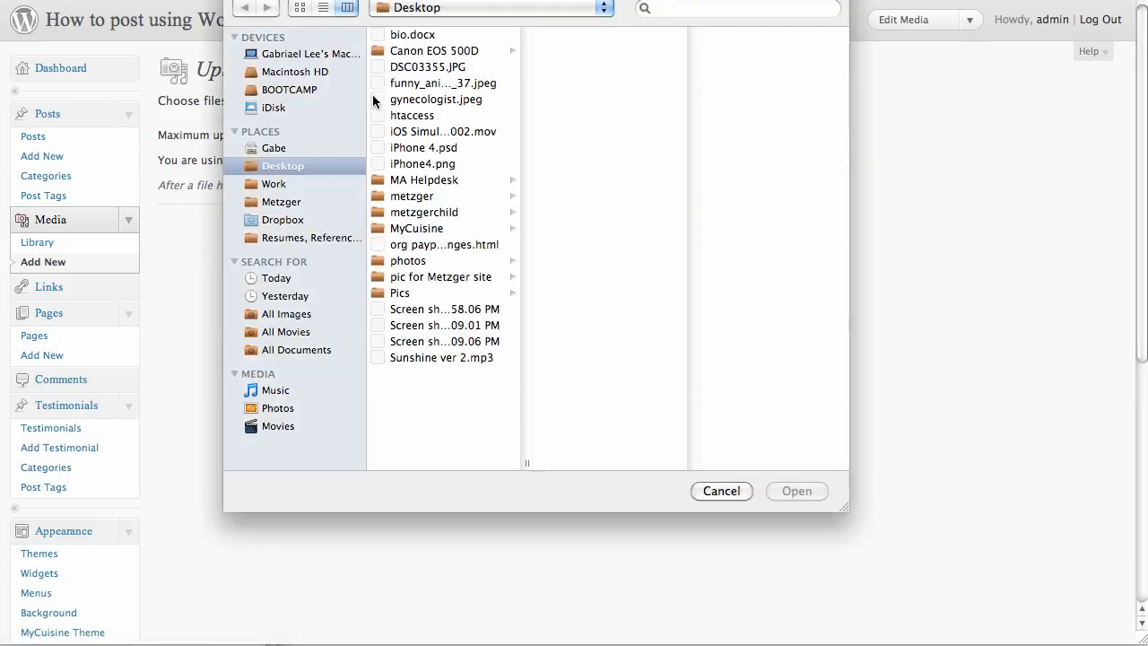
pyautogui.click(421, 100)
pyautogui.click(795, 489)
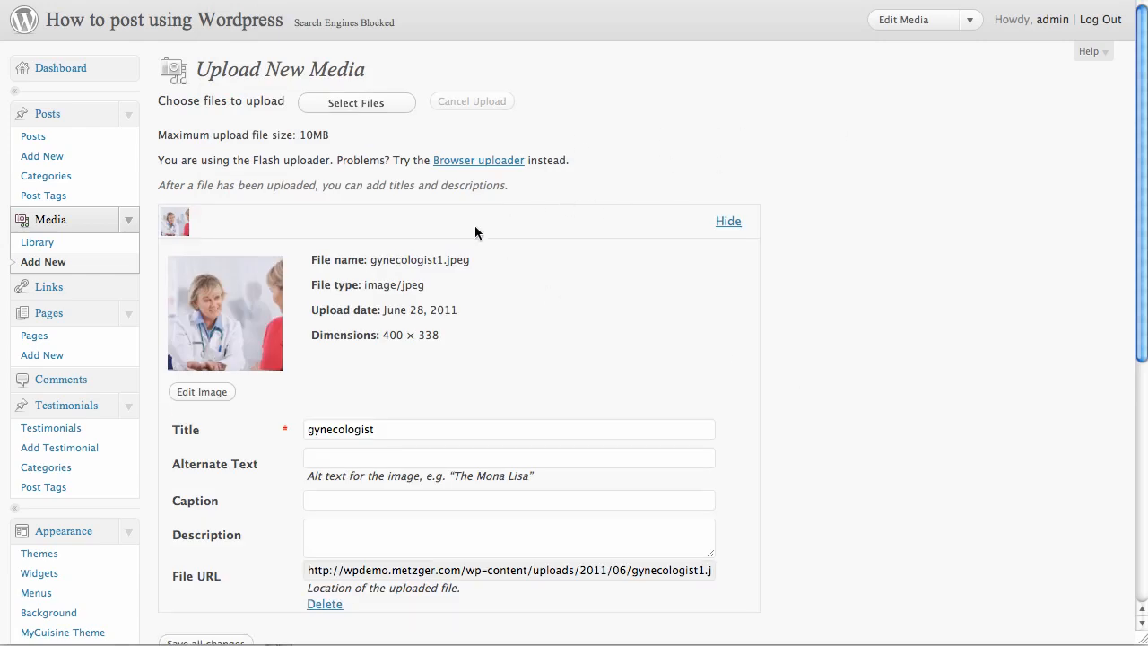
# Step: Set the uploaded image's title to "Female gynecologist"
pyautogui.click(465, 429)
pyautogui.moveTo(464, 428); pyautogui.dragTo(301, 450)
pyautogui.click(351, 458)
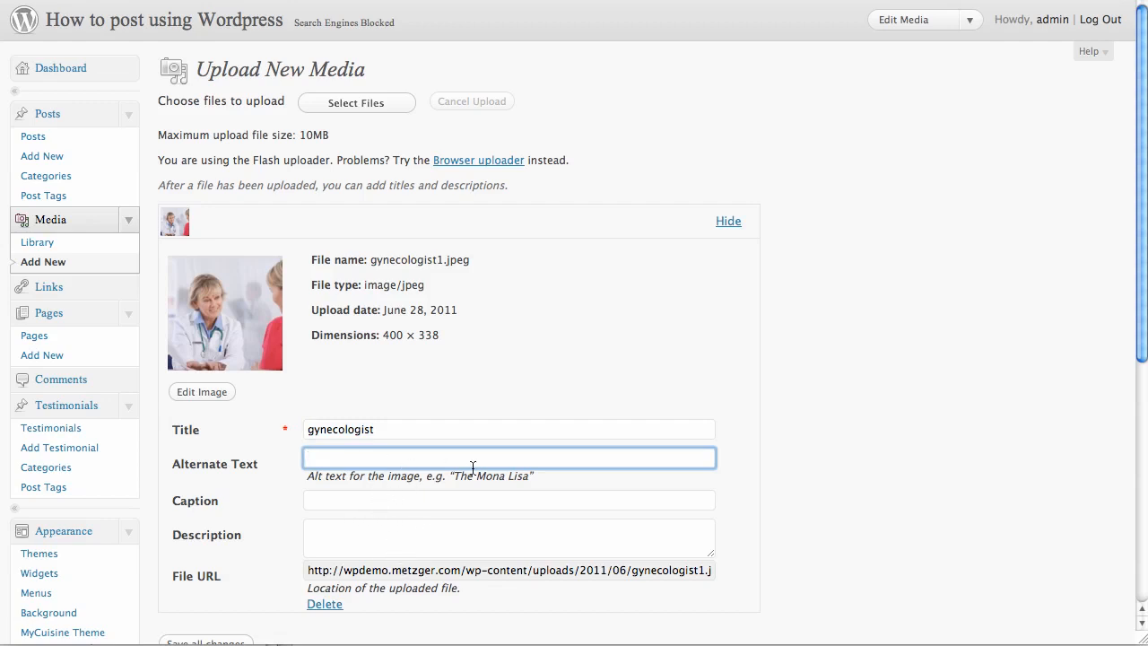
pyautogui.click(434, 504)
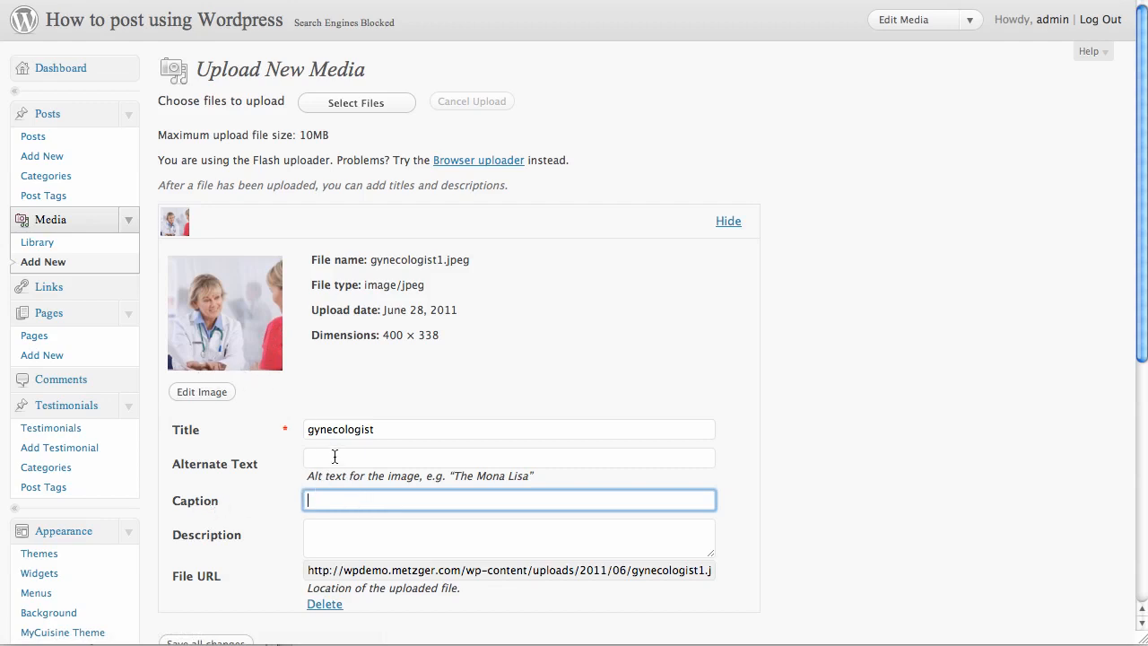
pyautogui.click(417, 437)
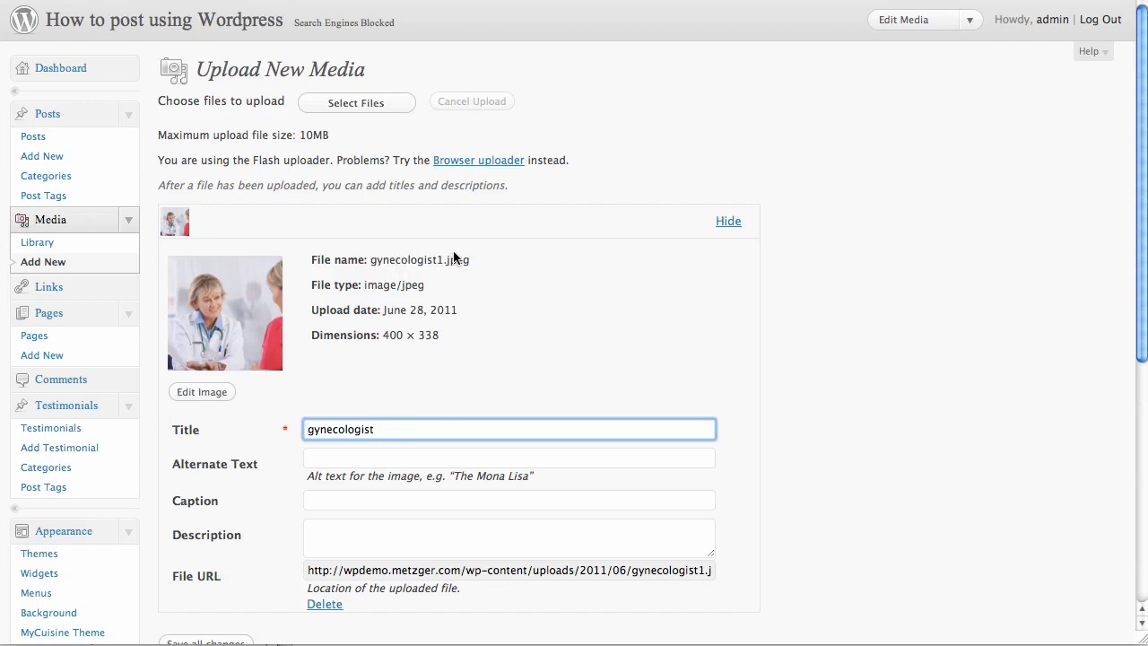
pyautogui.click(306, 429)
pyautogui.write('Female')
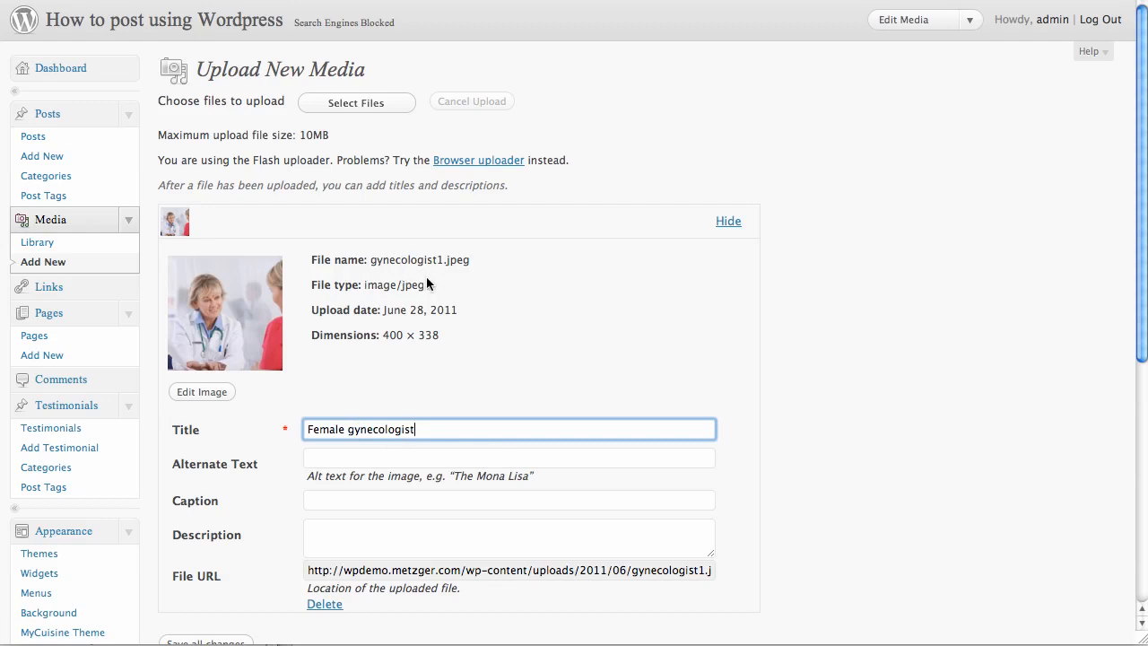
# Step: Try an underscore in place of the space in the image title, and restore the space
pyautogui.click(347, 429)
pyautogui.press('BackSpace')
pyautogui.write('_')
pyautogui.click(424, 435)
pyautogui.click(349, 432)
pyautogui.press('BackSpace')
# Step: Enter "Female gynecologist interview" as the image's alternate text and "Female gynecologist interview in office" as its description
pyautogui.click(424, 458)
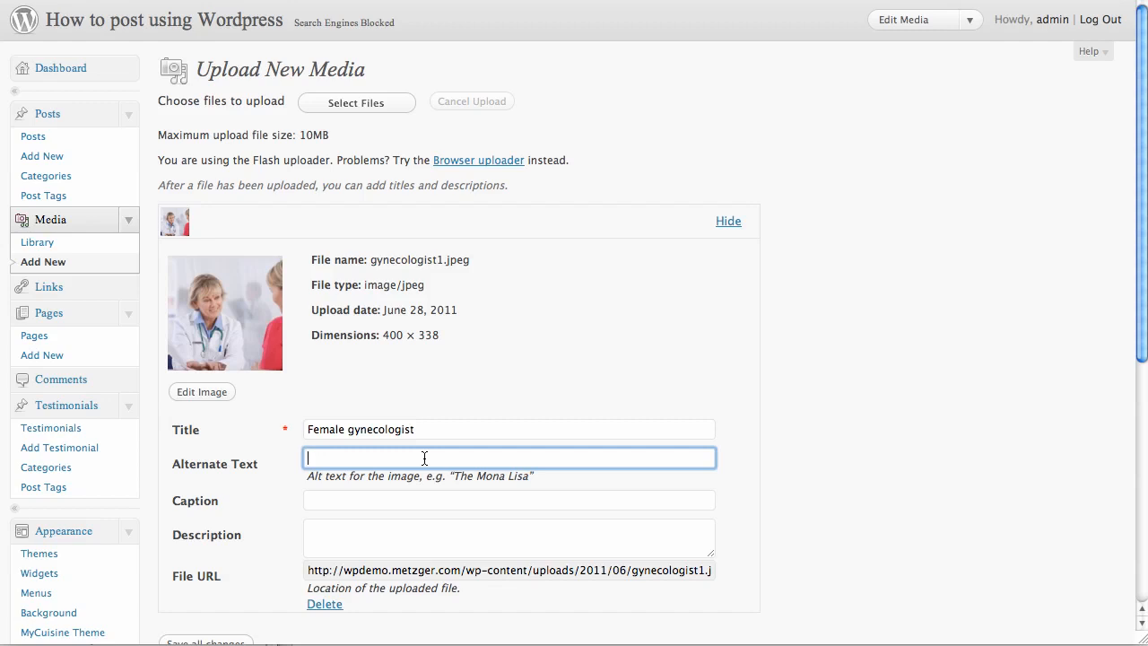
pyautogui.write('Female gynecologist interview')
pyautogui.click(356, 528)
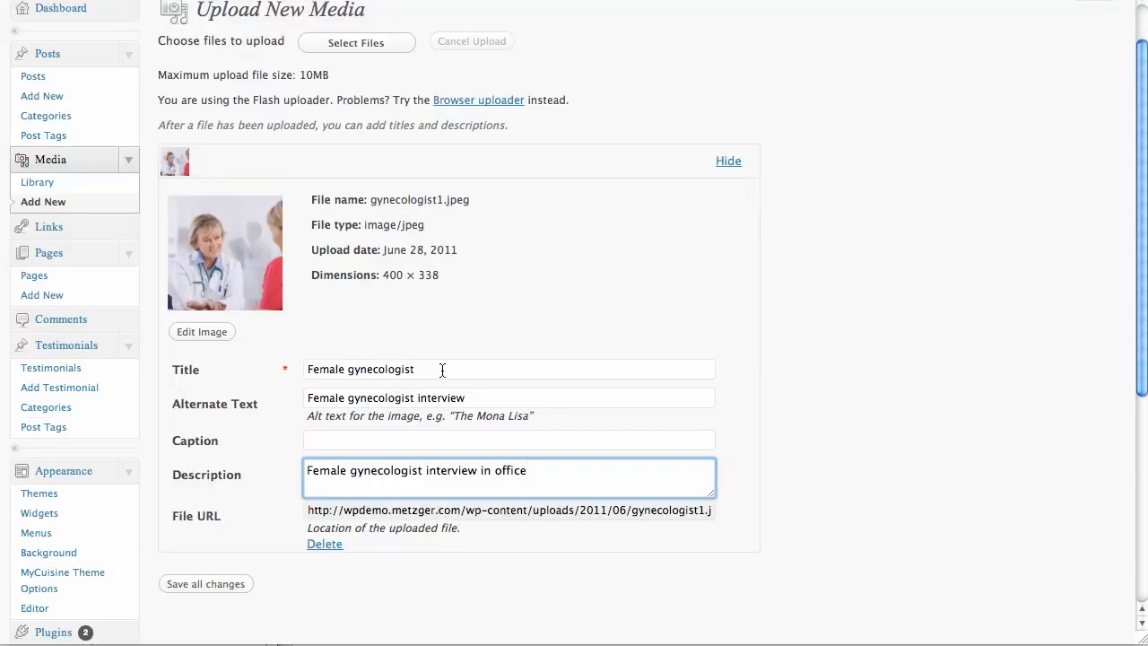
# Step: Review the image's title, alternate text and description, and save all changes
pyautogui.moveTo(442, 369); pyautogui.dragTo(289, 367)
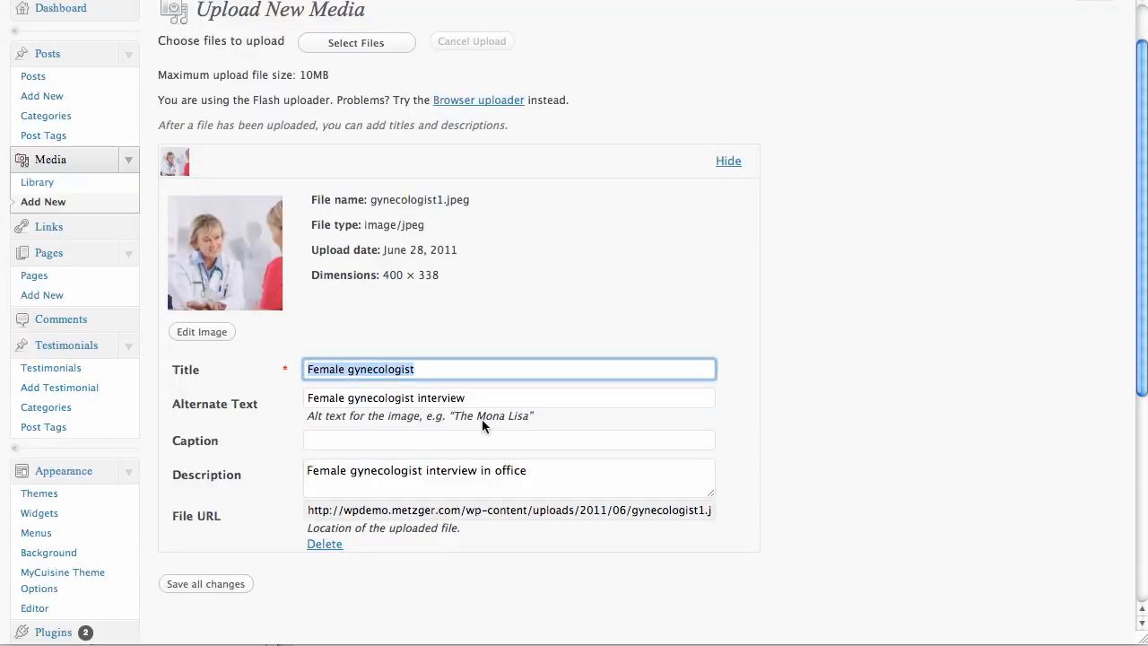
pyautogui.moveTo(475, 398); pyautogui.dragTo(282, 402)
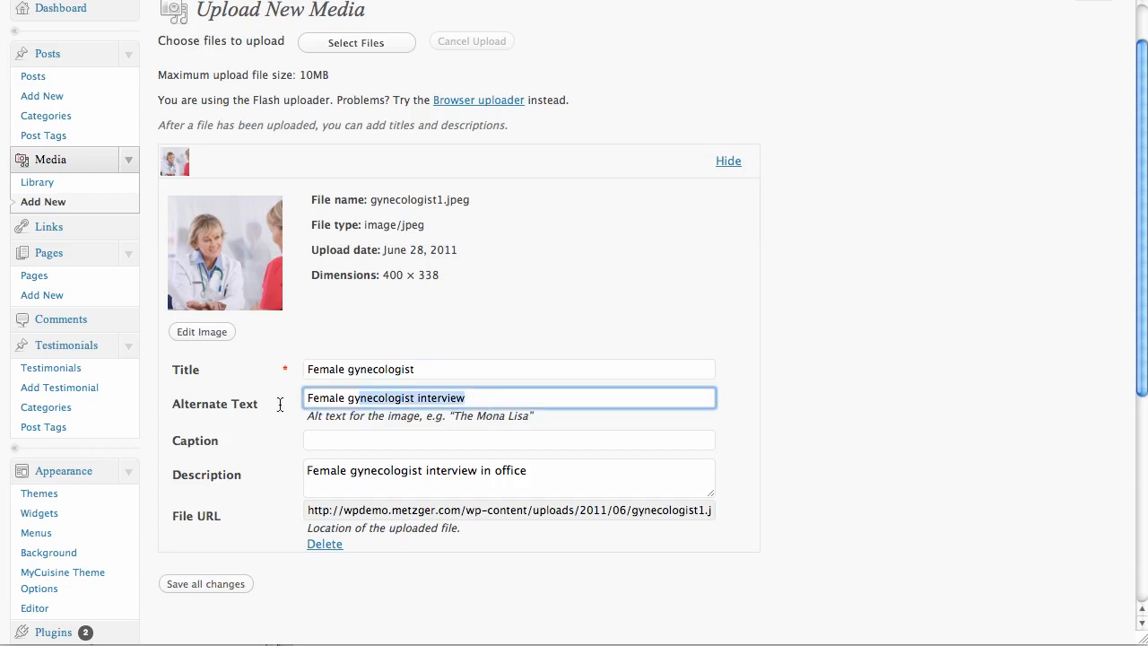
pyautogui.click(555, 478)
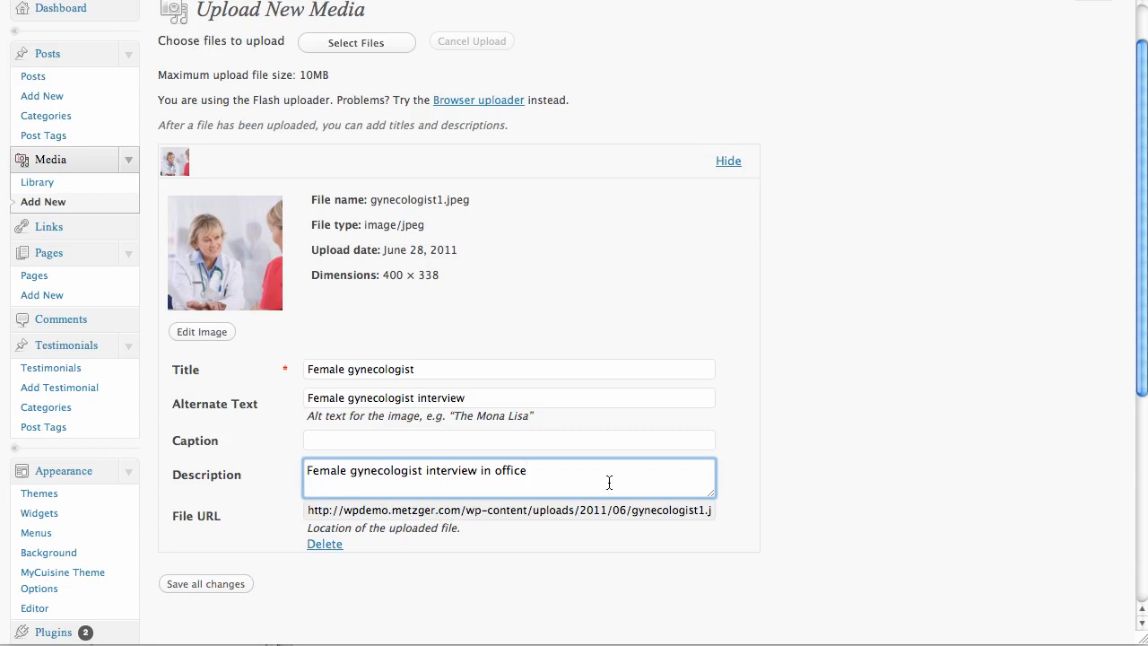
pyautogui.click(198, 585)
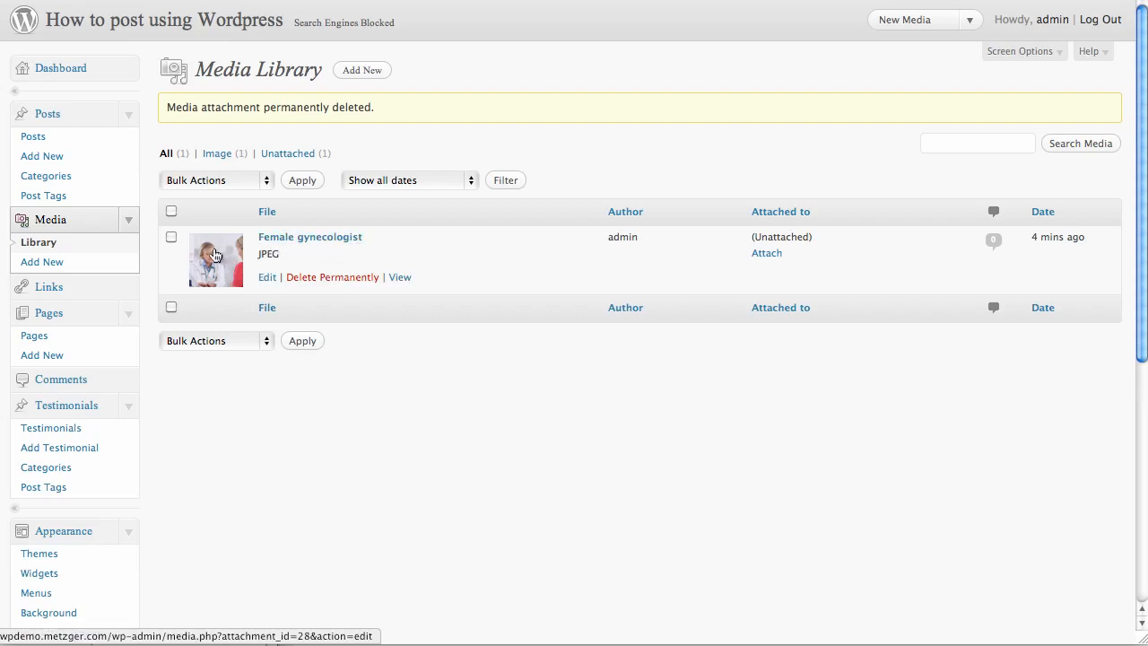
# Step: Open the Female gynecologist image for editing in the Media Library and copy its file URL
pyautogui.click(266, 280)
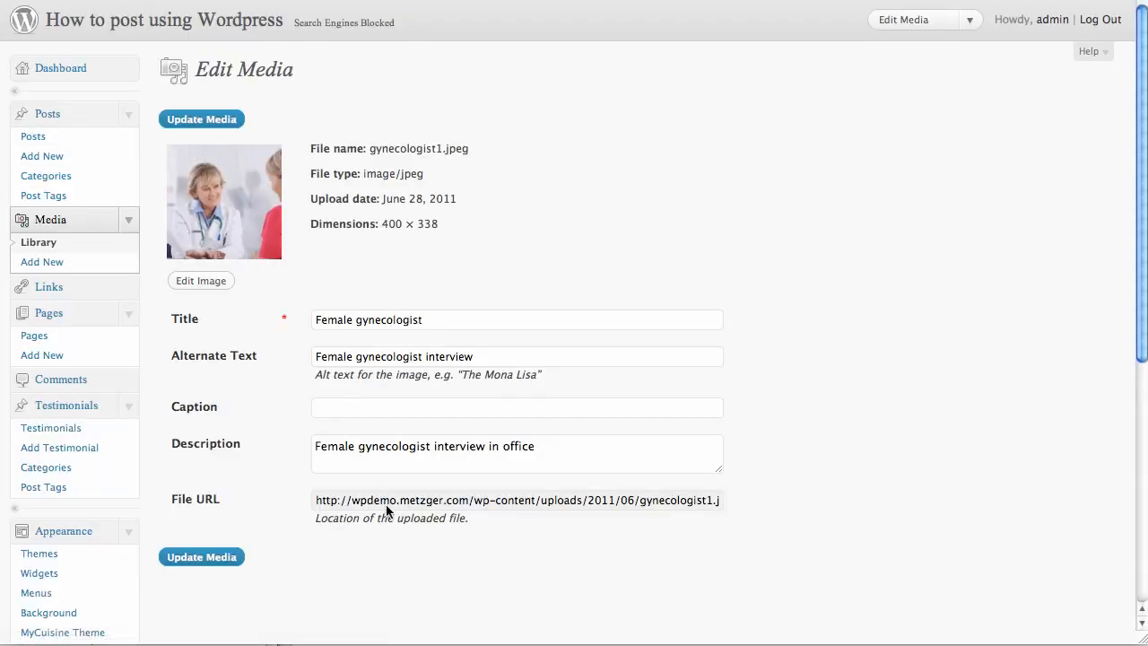
pyautogui.click(468, 502)
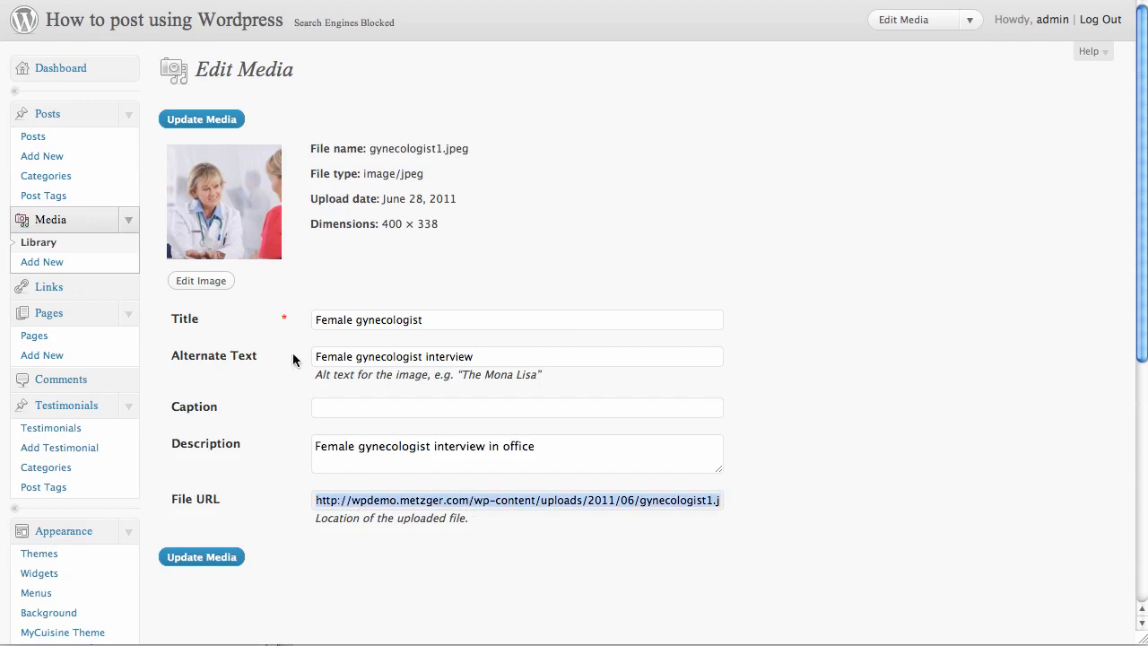
pyautogui.click(33, 138)
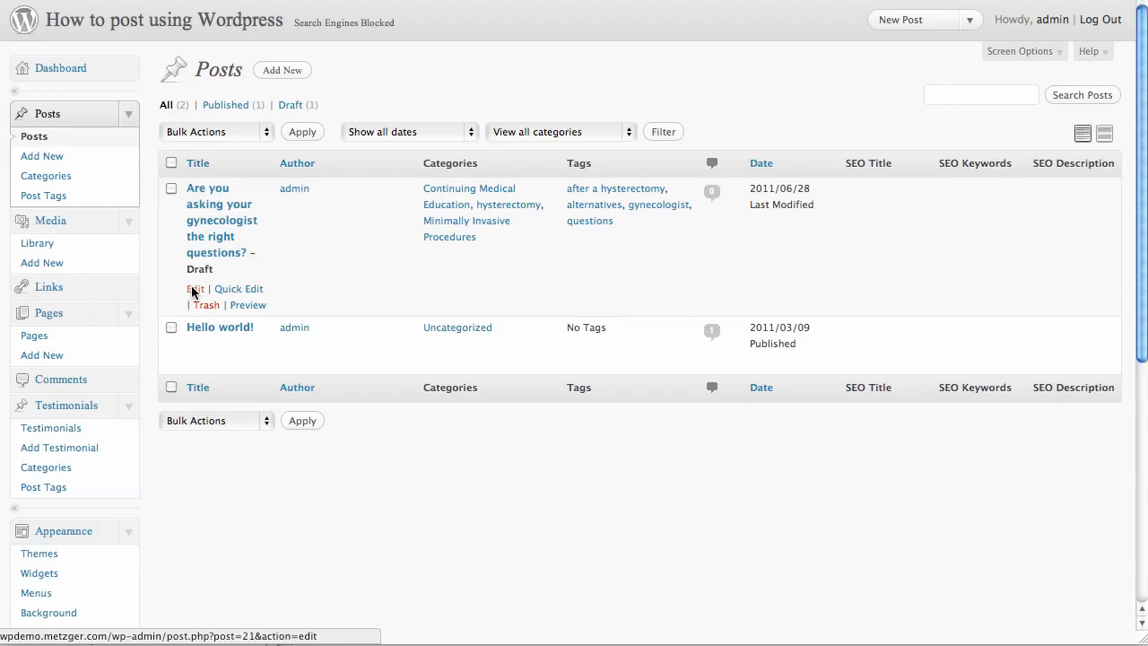
pyautogui.click(195, 292)
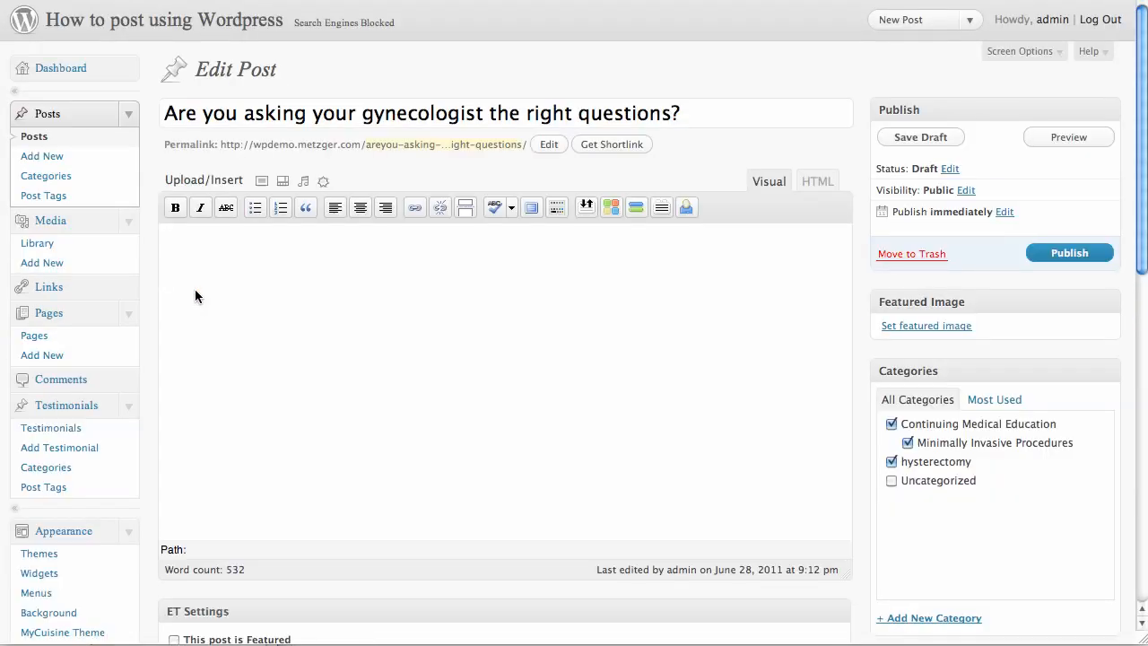
pyautogui.scroll(-12, 819, 295)
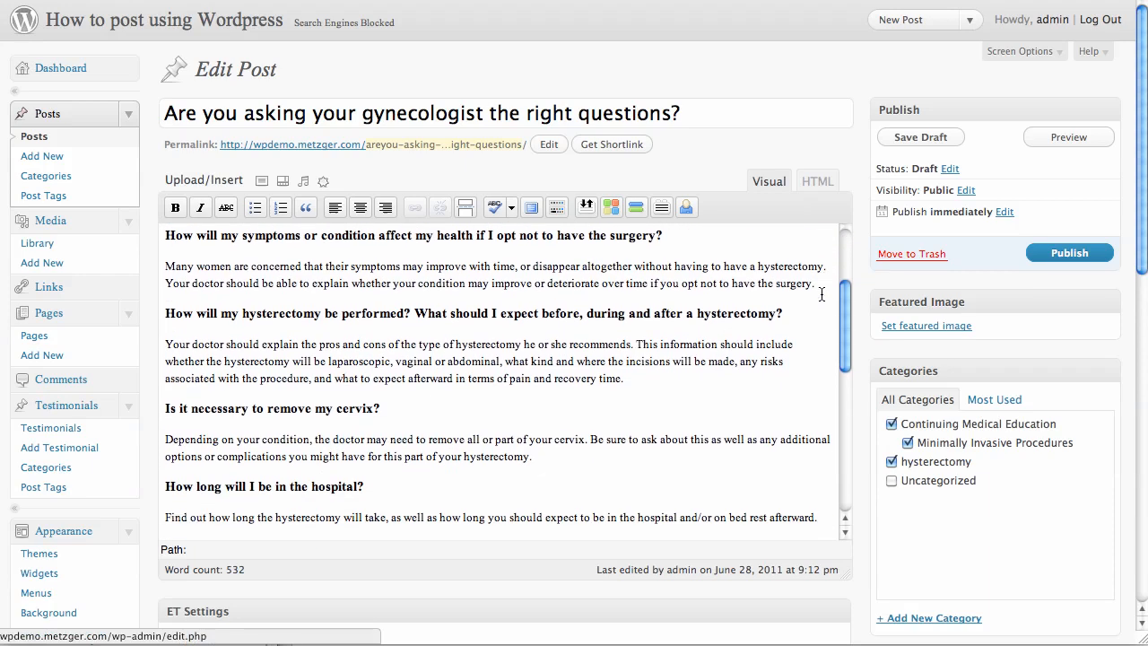
pyautogui.scroll(-10, 820, 295)
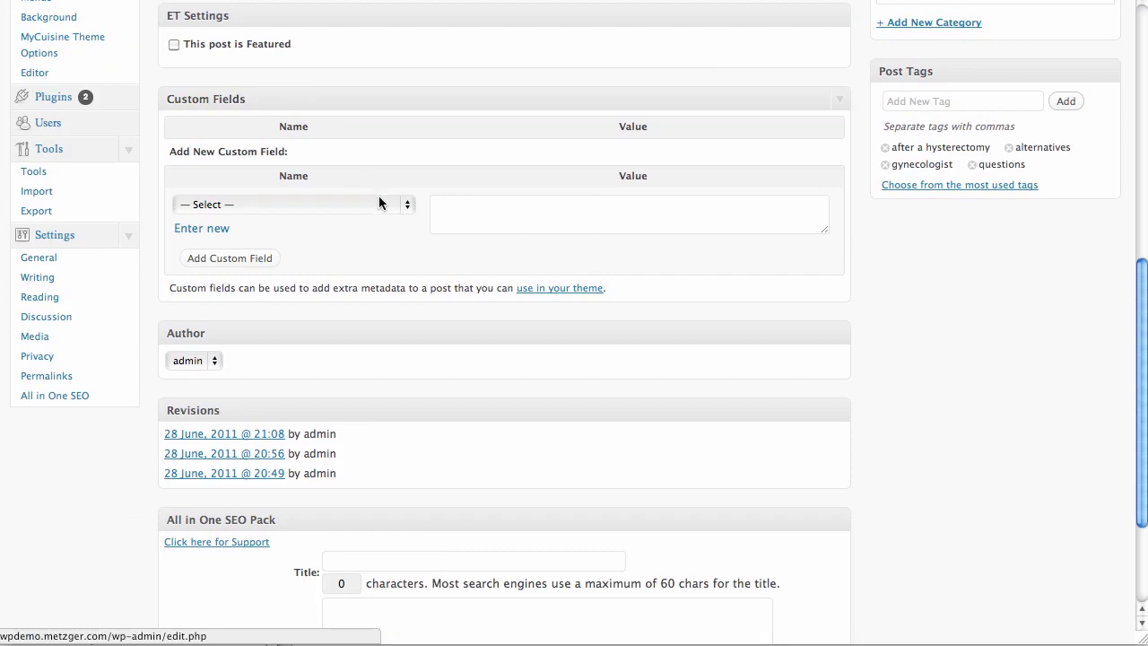
pyautogui.click(406, 208)
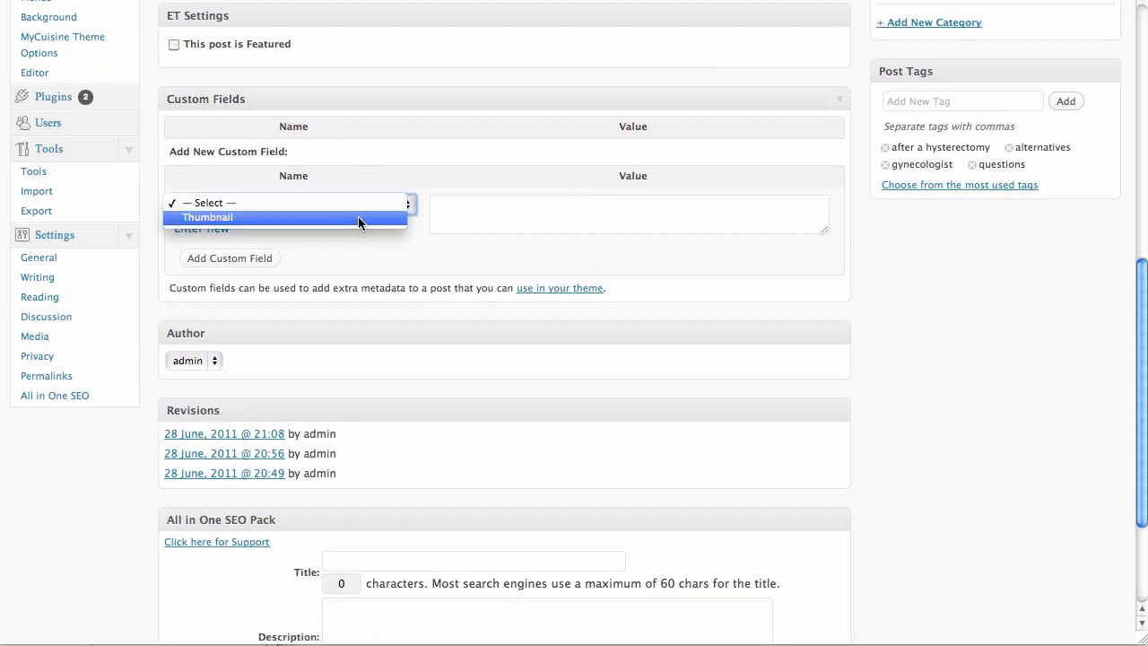
pyautogui.click(357, 217)
pyautogui.click(492, 219)
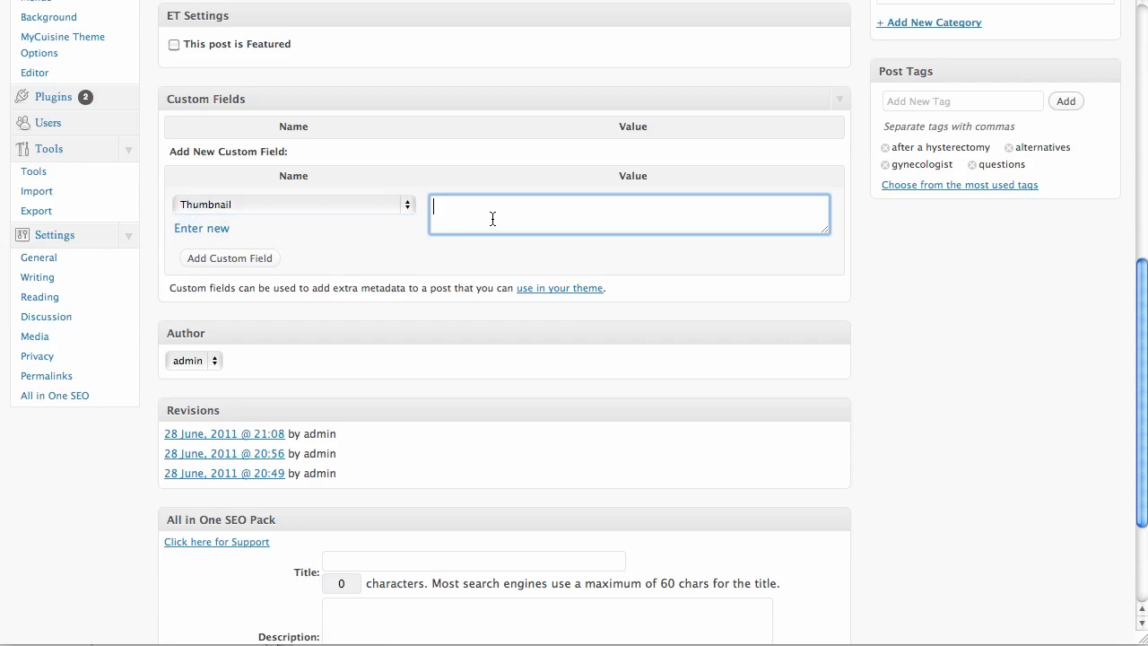
pyautogui.write('http://wpdemo.metzger.com/wp-content/uploads/2011/06/gynecologist1.jpeg')
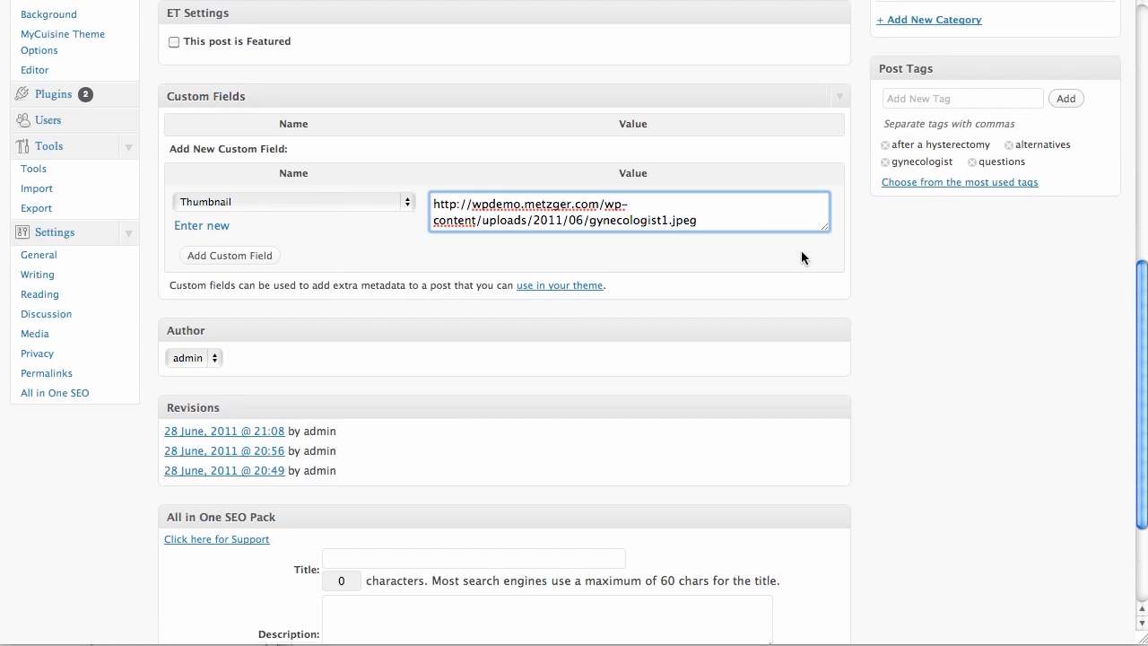
# Step: Go to the post's All in One SEO Pack section and place the cursor in its title field
pyautogui.scroll(-2, 801, 250)
pyautogui.scroll(-4, 802, 256)
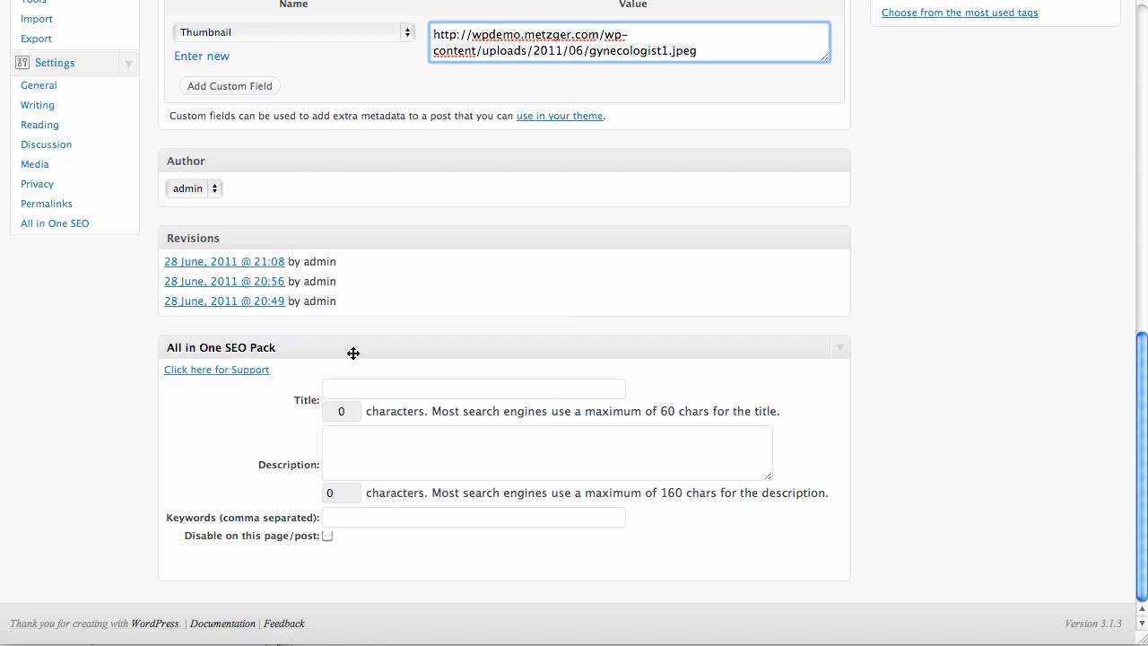
pyautogui.click(402, 389)
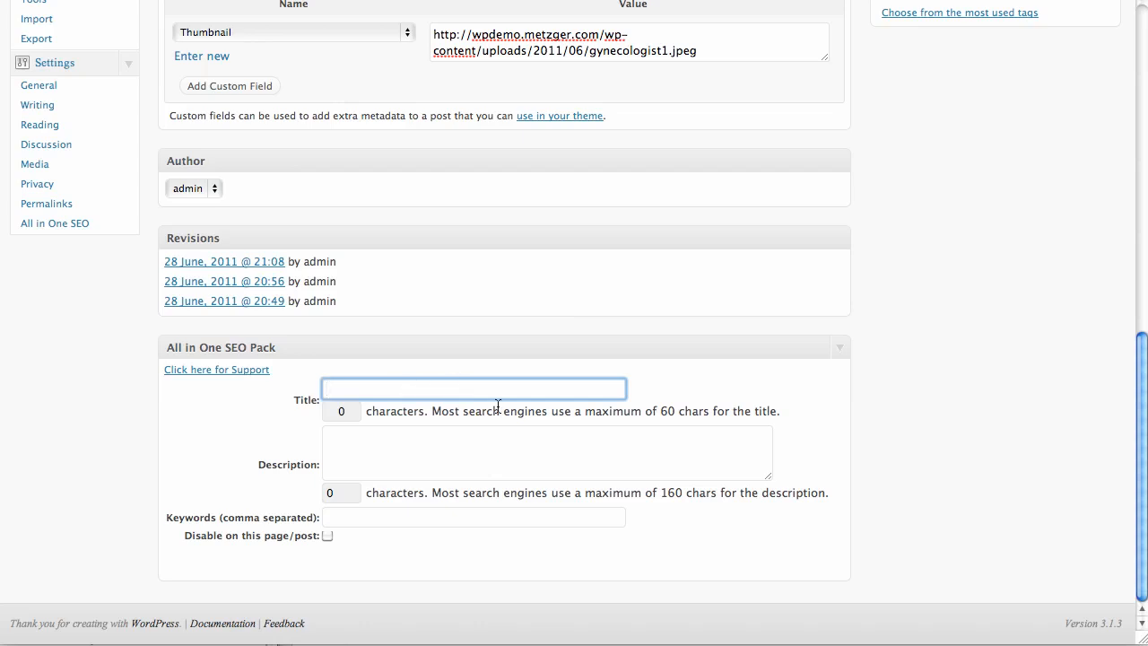
# Step: Copy the post title "Are you asking your gynecologist the right questions?" into the All in One SEO Pack title
pyautogui.scroll(15, 497, 406)
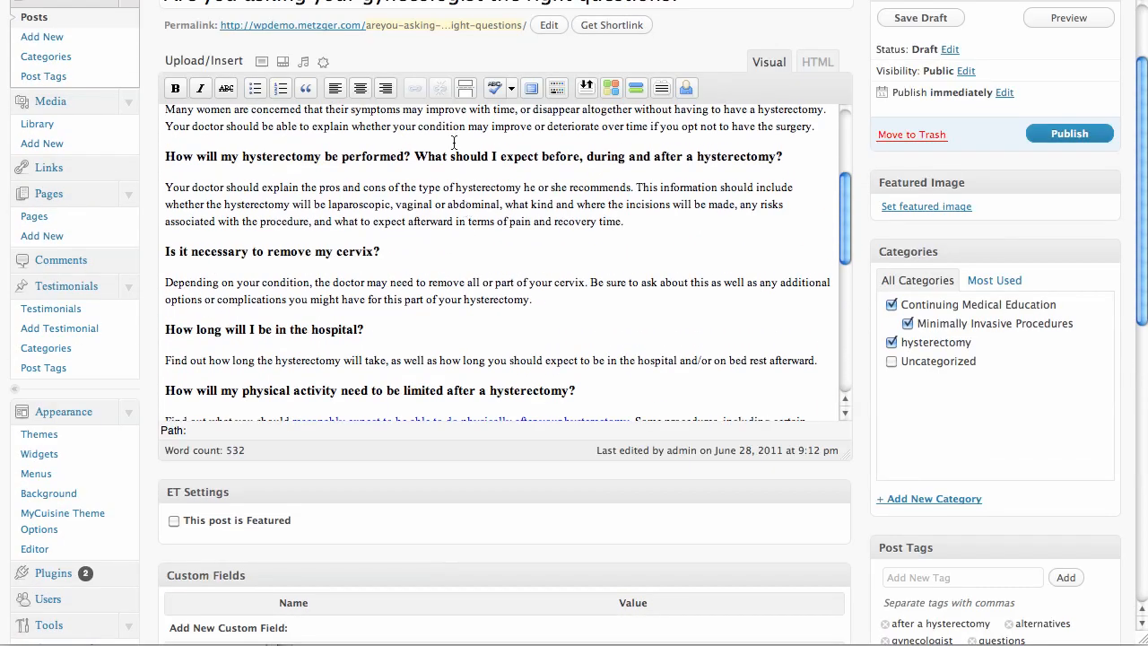
pyautogui.rightClick(458, 112)
pyautogui.click(455, 59)
pyautogui.scroll(3, 454, 61)
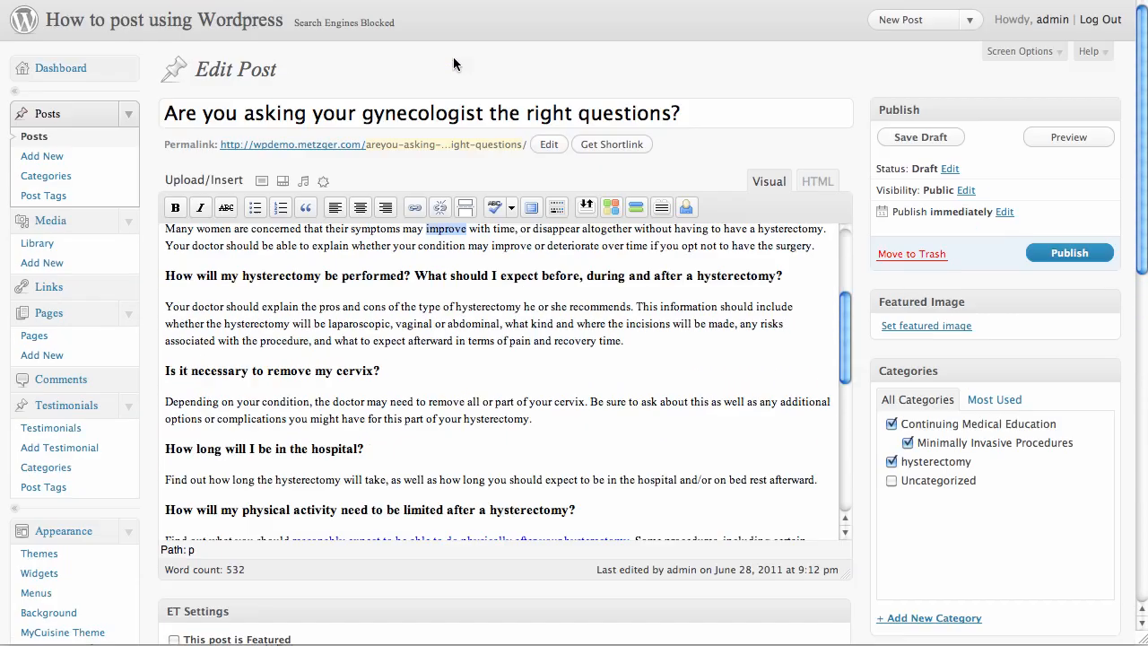
pyautogui.tripleClick(483, 112)
pyautogui.press('super+c')
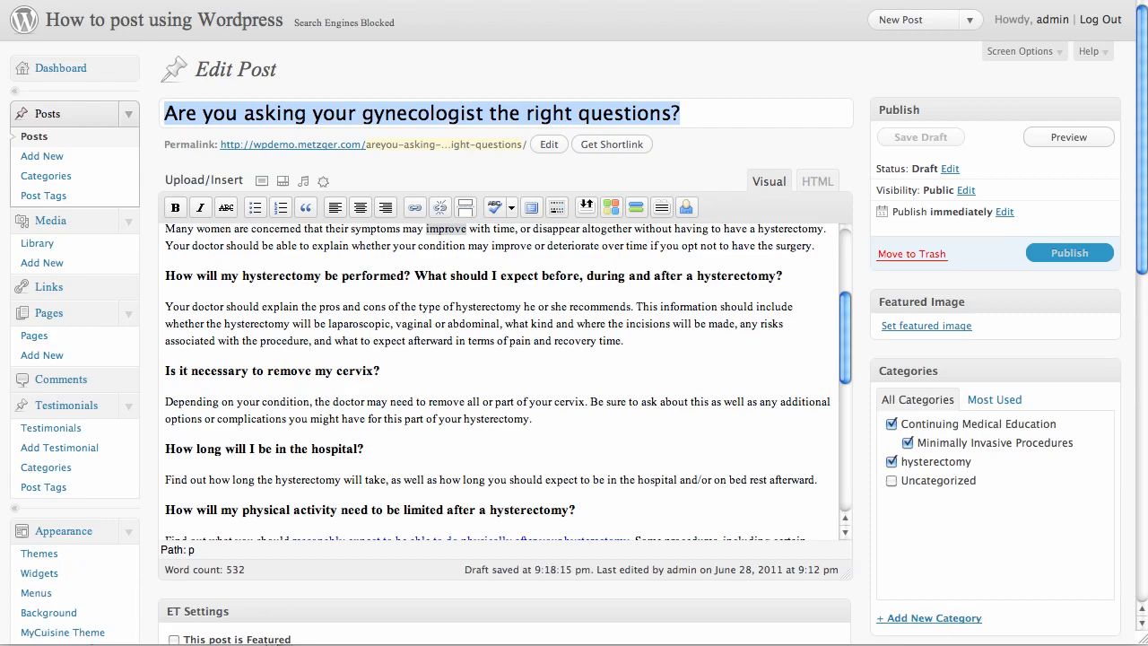
pyautogui.scroll(-15, 446, 405)
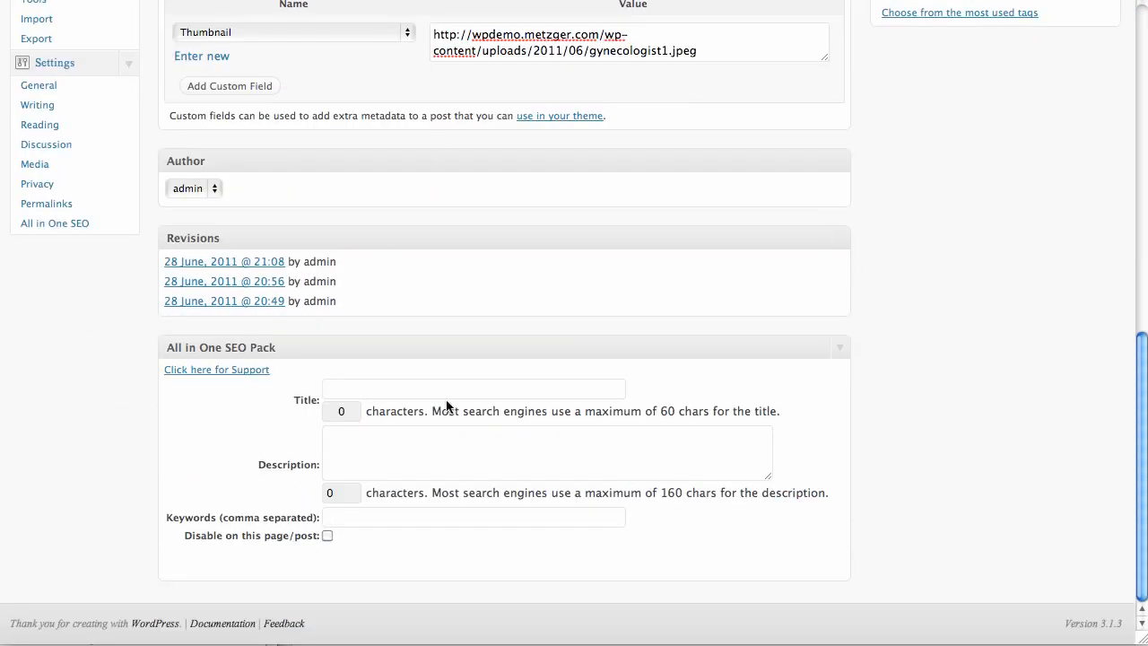
pyautogui.click(447, 388)
pyautogui.press('super+v')
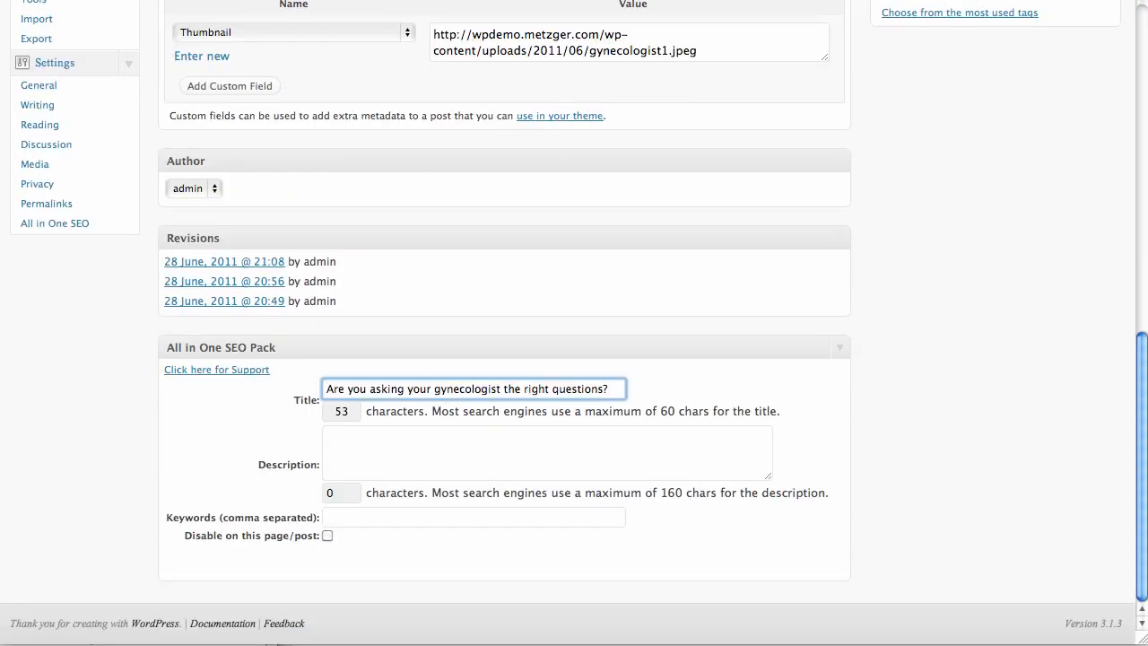
# Step: Set the SEO description to "For women considering a minimally invasive or laparoscopic hysterectomy, knowing the basics of the procedure is important for making well-informed decisions."
pyautogui.click(568, 454)
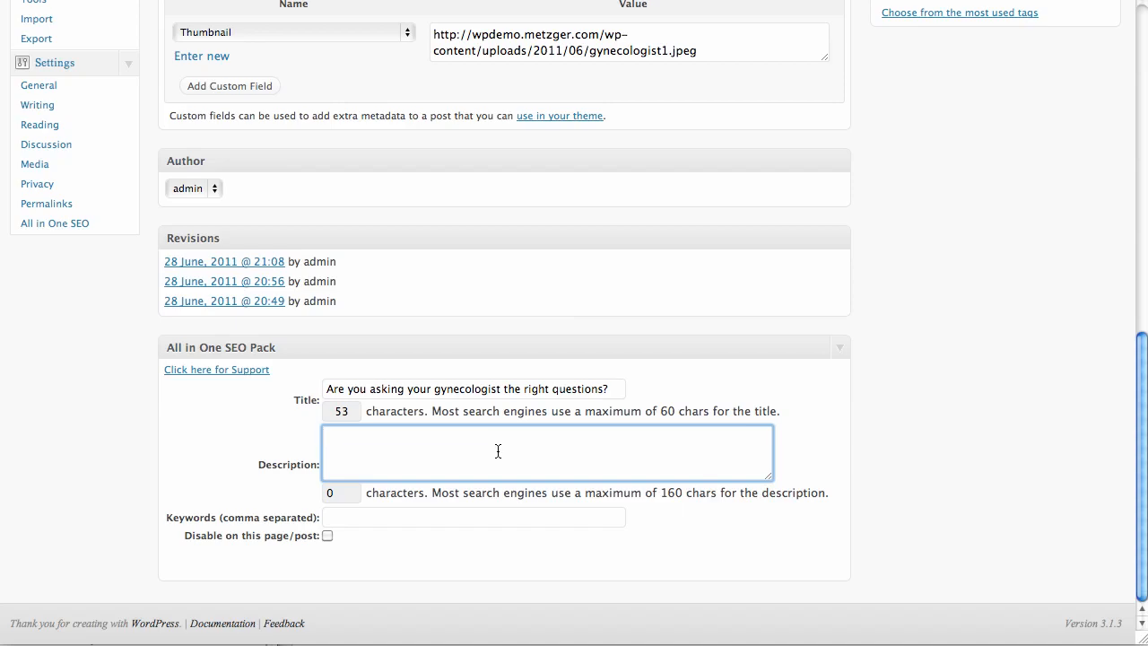
pyautogui.scroll(10, 497, 451)
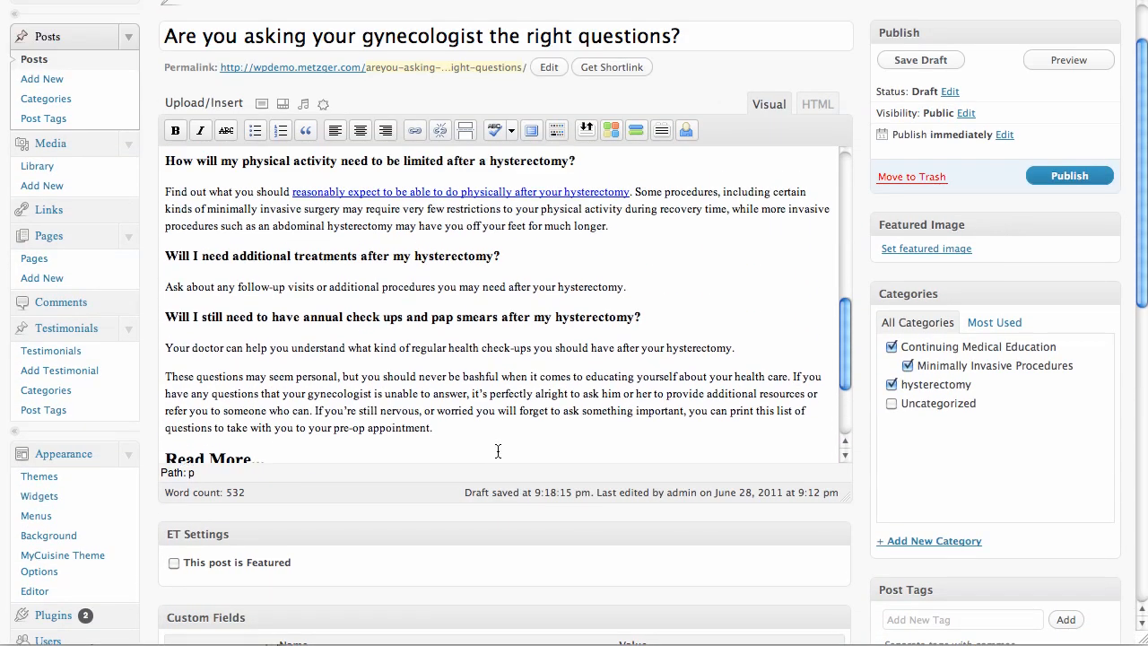
pyautogui.scroll(6, 498, 451)
pyautogui.scroll(-15, 498, 451)
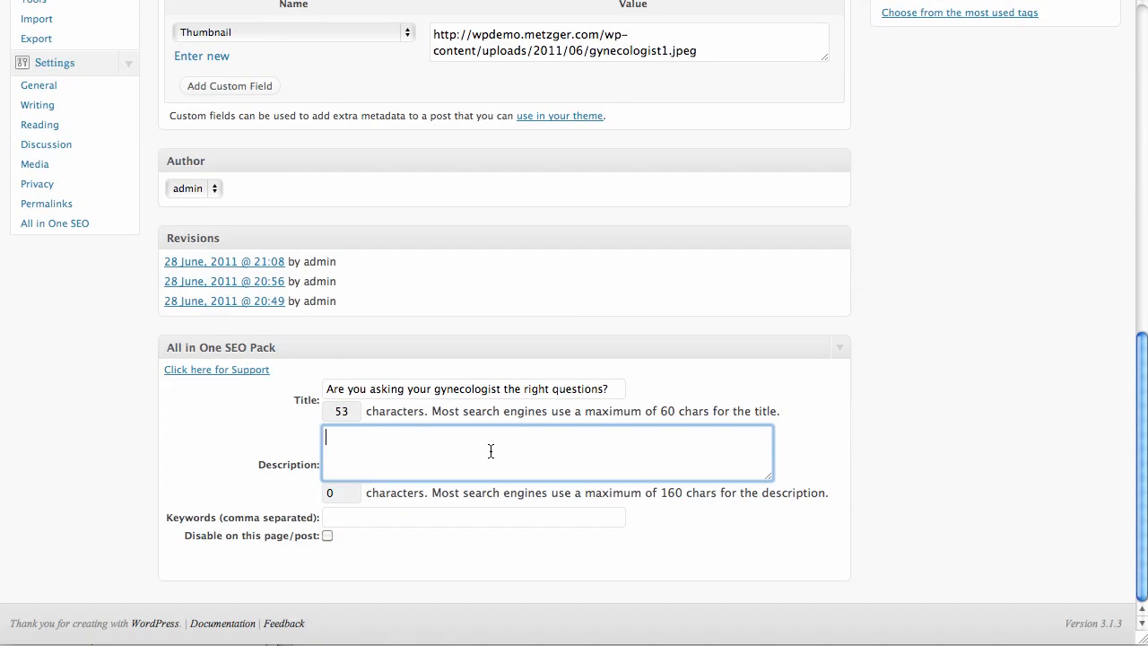
pyautogui.write('For women considering a minimally invasive or laparoscopic hysterectomy, knowing the basics of the procedure is important for making well-informed decisions.')
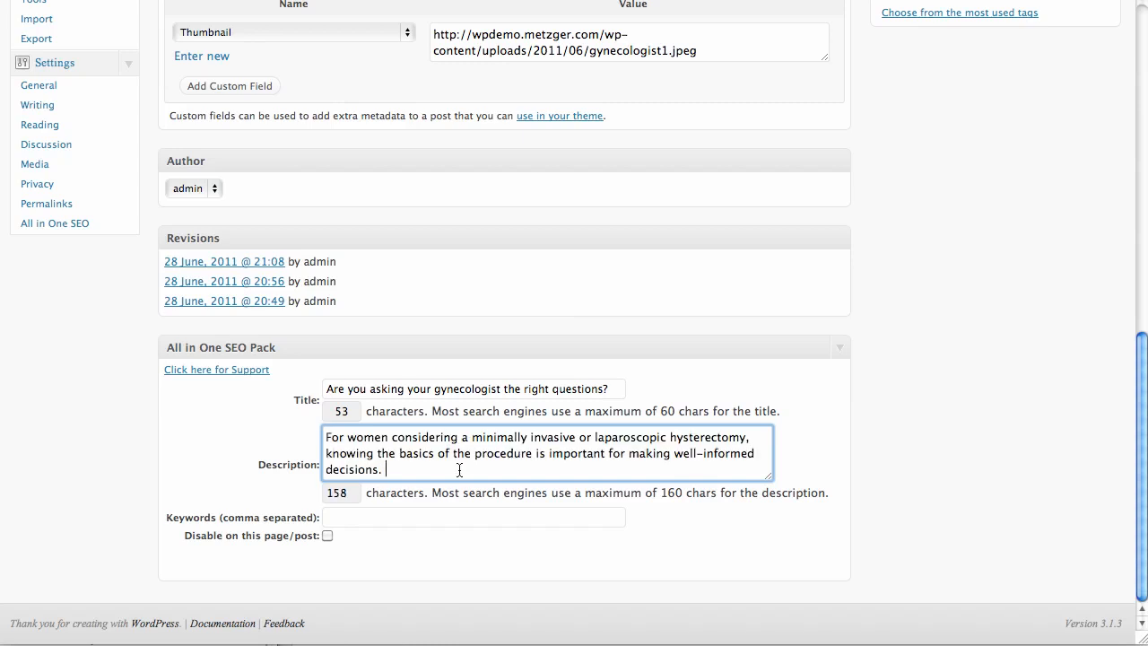
# Step: Check the existing post tags as possible SEO keywords and reread the SEO title and description
pyautogui.click(451, 518)
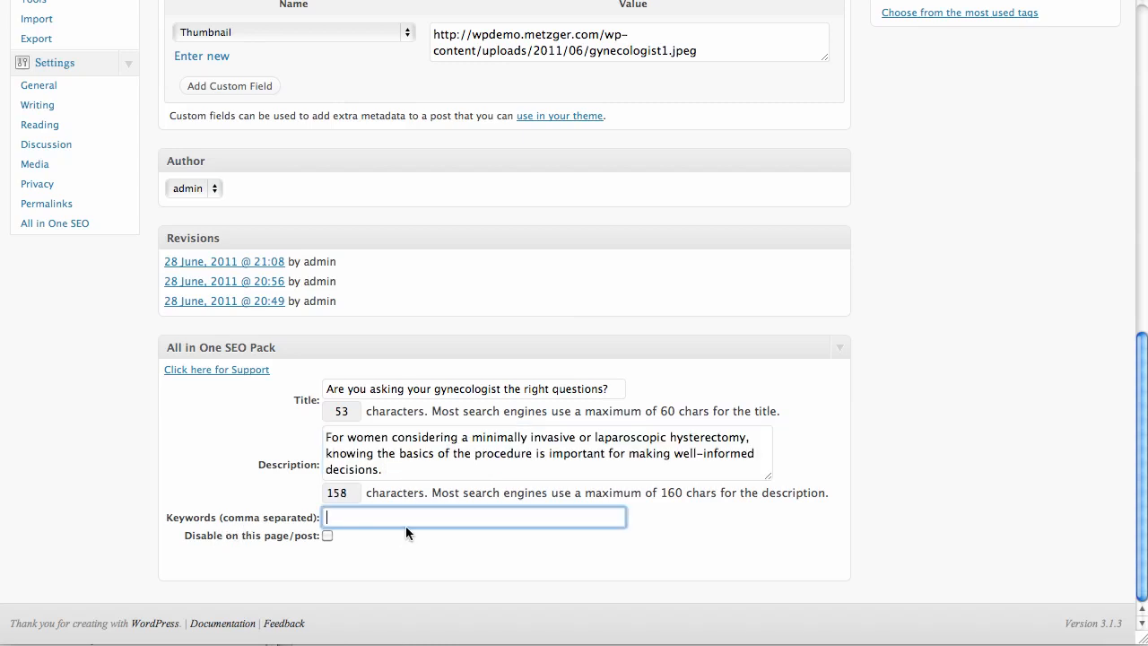
pyautogui.scroll(5, 512, 504)
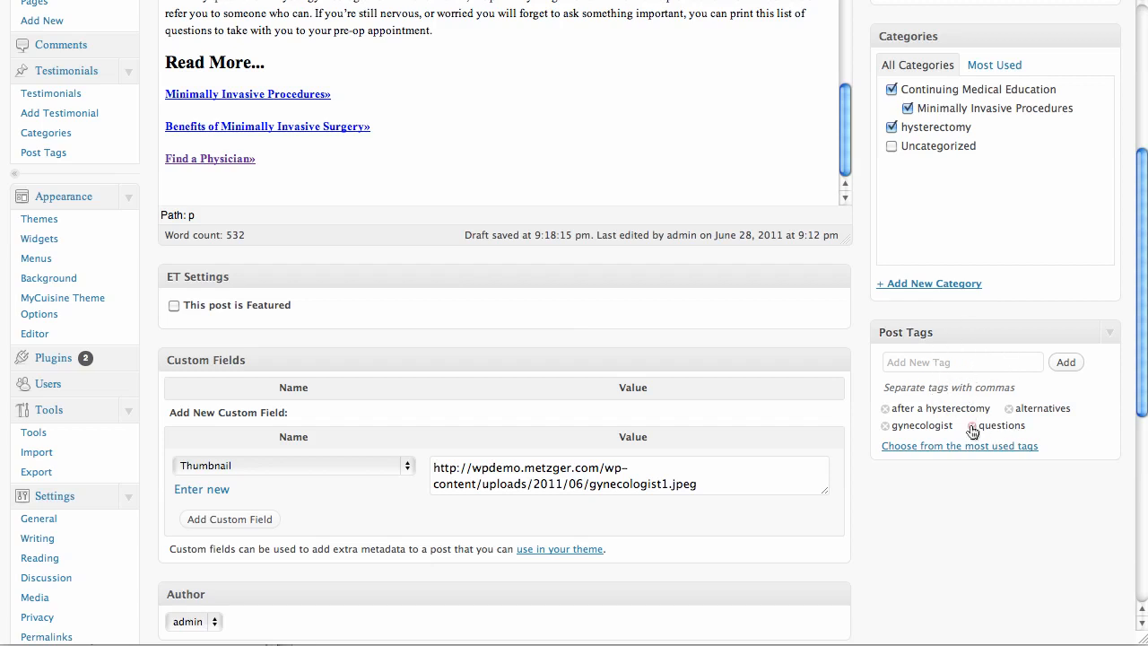
pyautogui.scroll(-10, 972, 431)
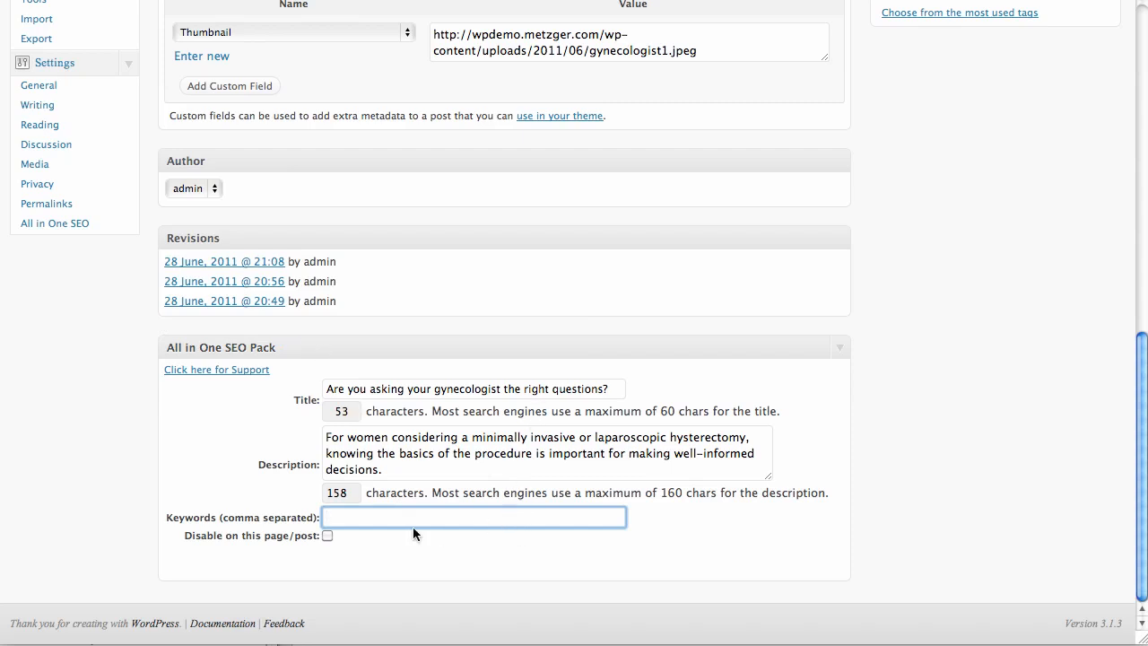
pyautogui.moveTo(370, 389); pyautogui.dragTo(611, 389)
pyautogui.moveTo(375, 454); pyautogui.dragTo(513, 472)
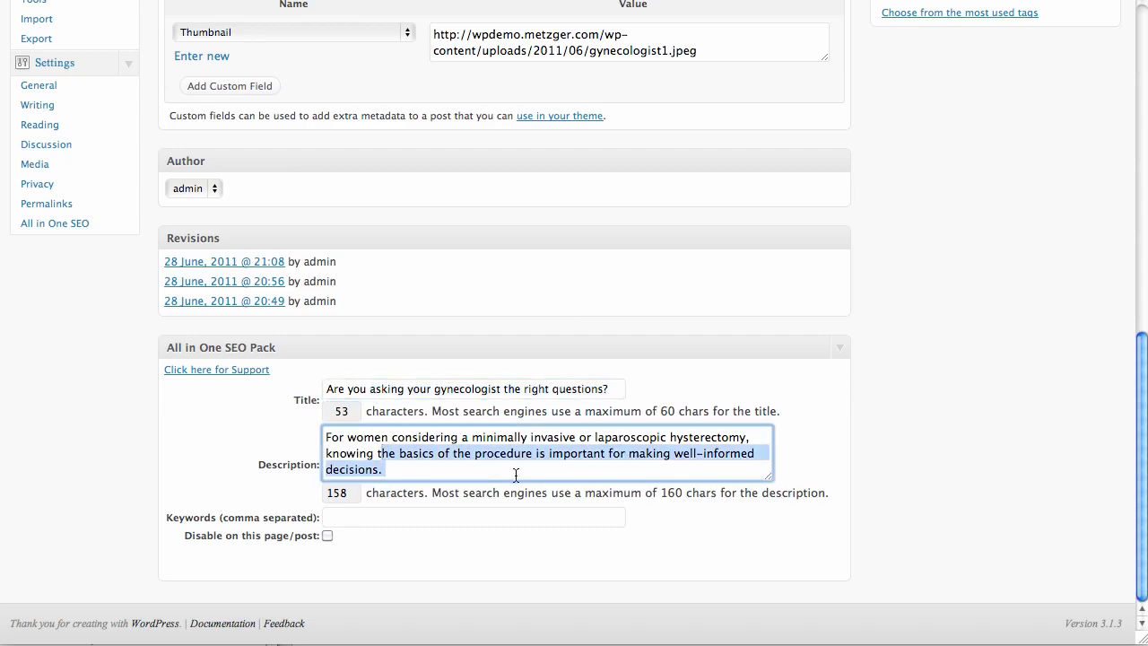
pyautogui.click(541, 475)
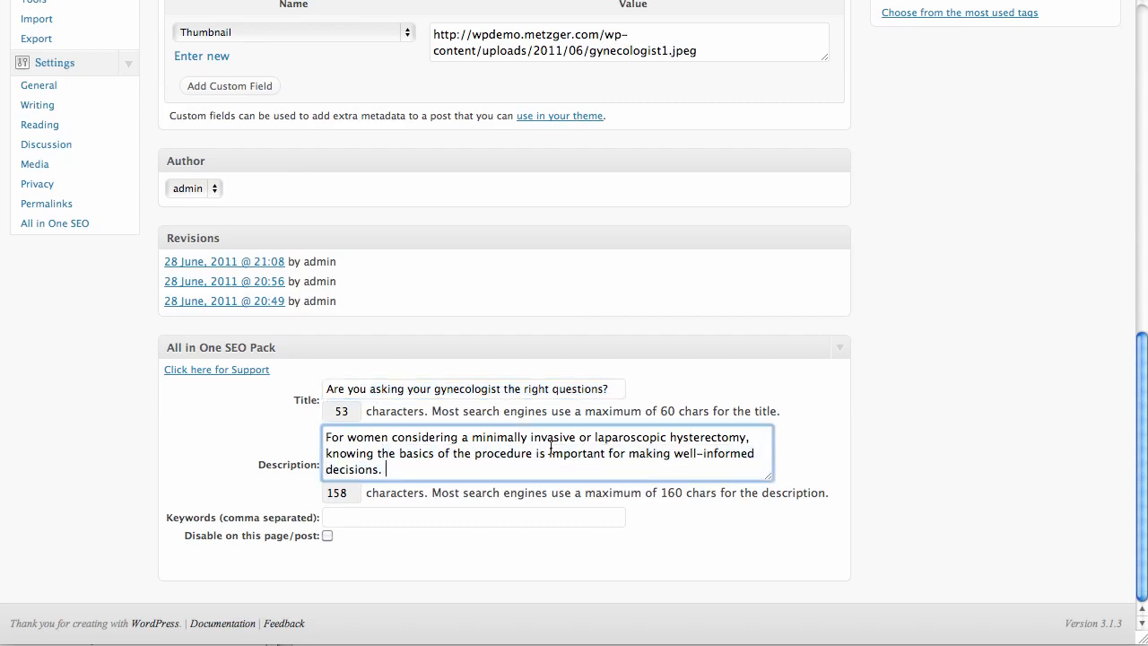
# Step: Save the gynecologist questions post as a draft with its SEO details
pyautogui.scroll(5, 560, 448)
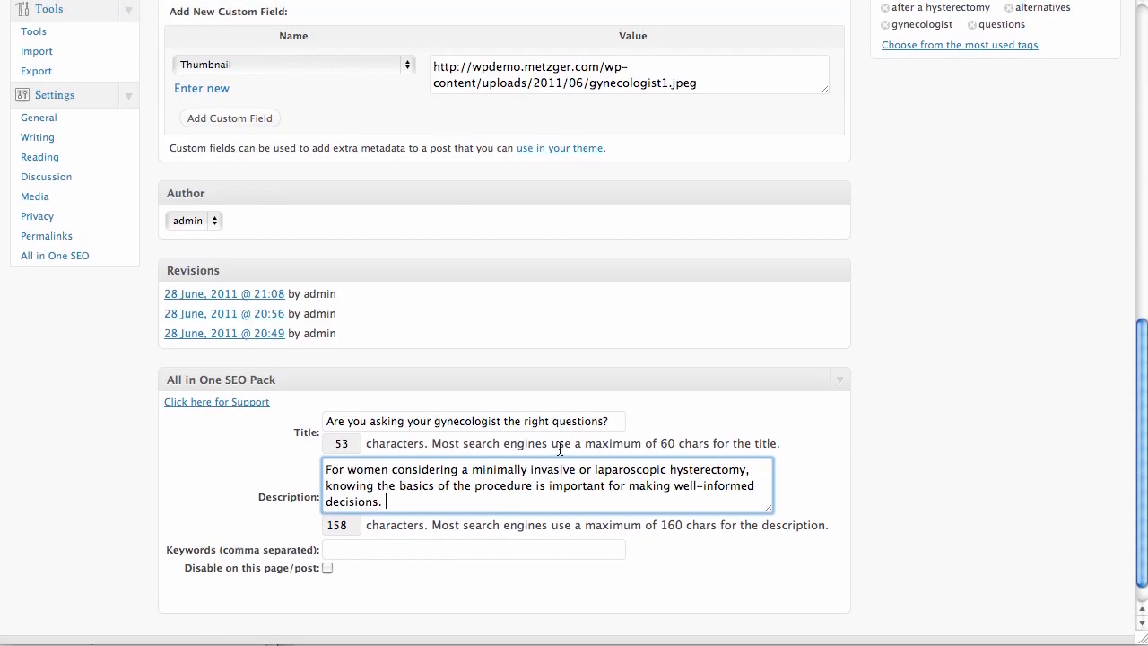
pyautogui.scroll(12, 559, 448)
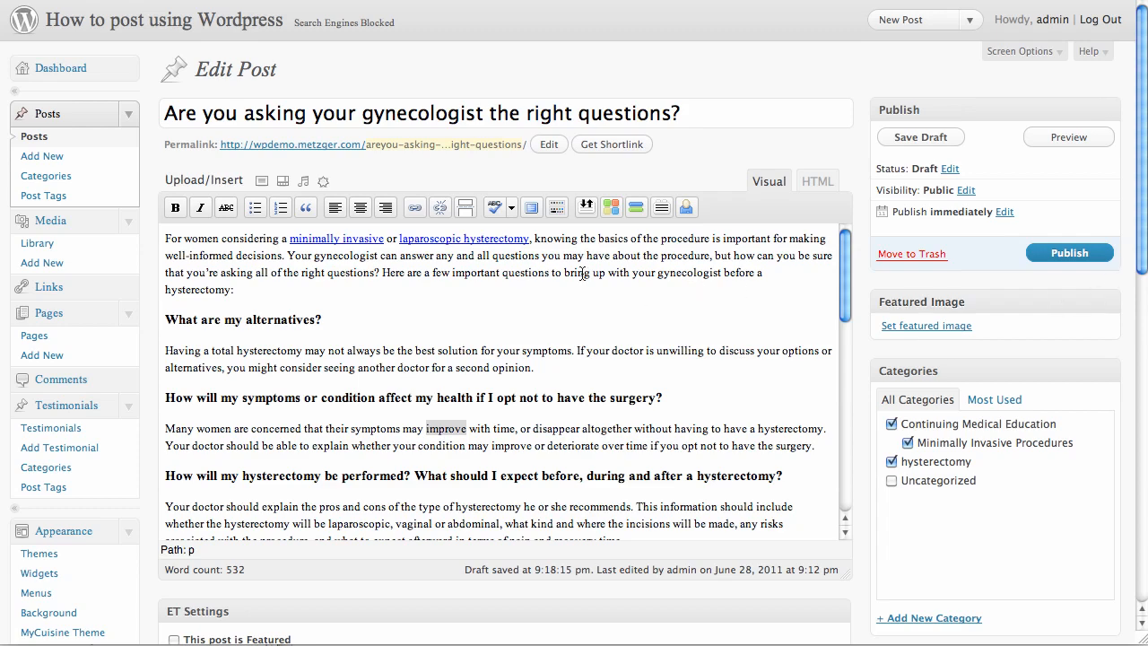
pyautogui.click(933, 141)
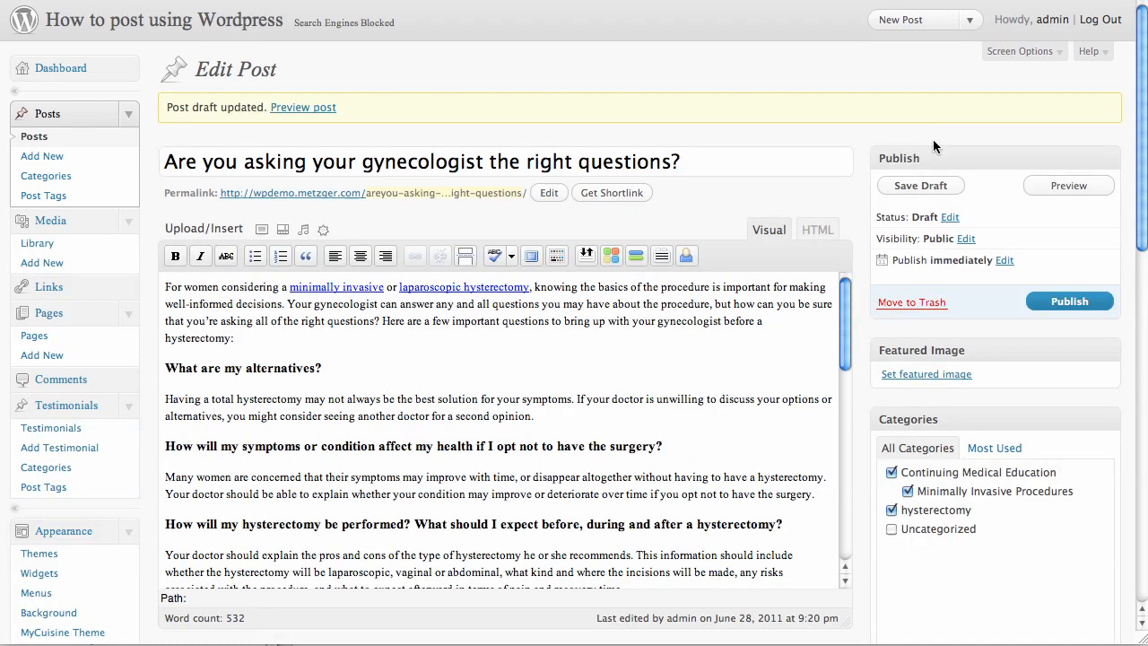
# Step: Preview the post and examine the AIMIS article's heading, thumbnail image, body text and closing read-more link
pyautogui.click(1066, 188)
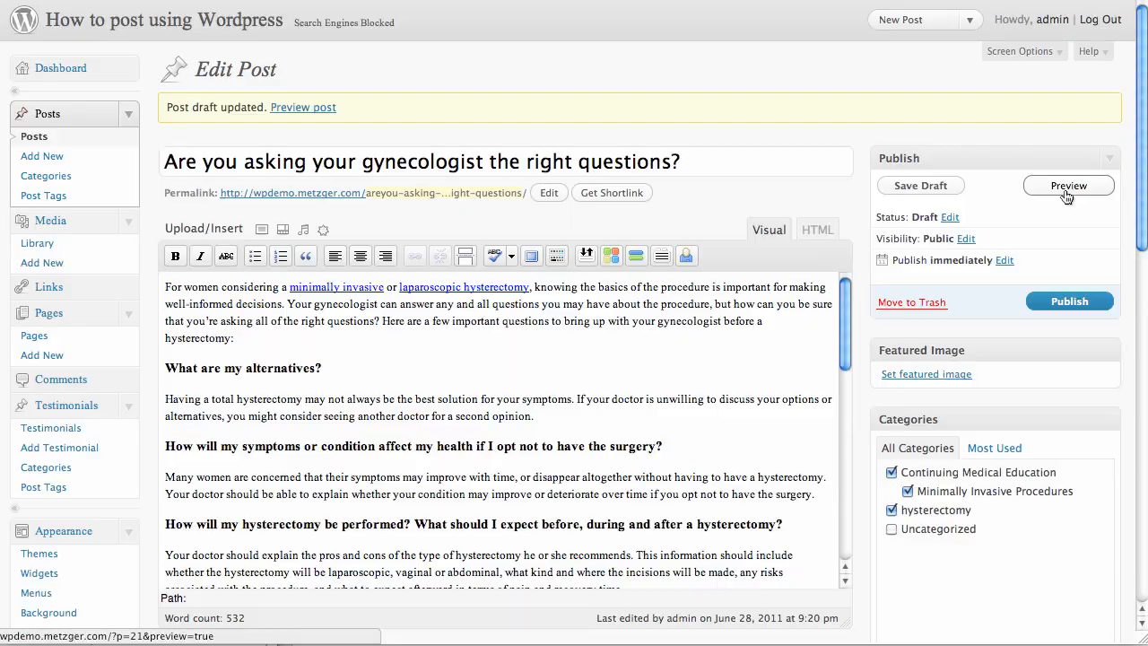
pyautogui.scroll(-5, 526, 260)
pyautogui.scroll(3, 526, 260)
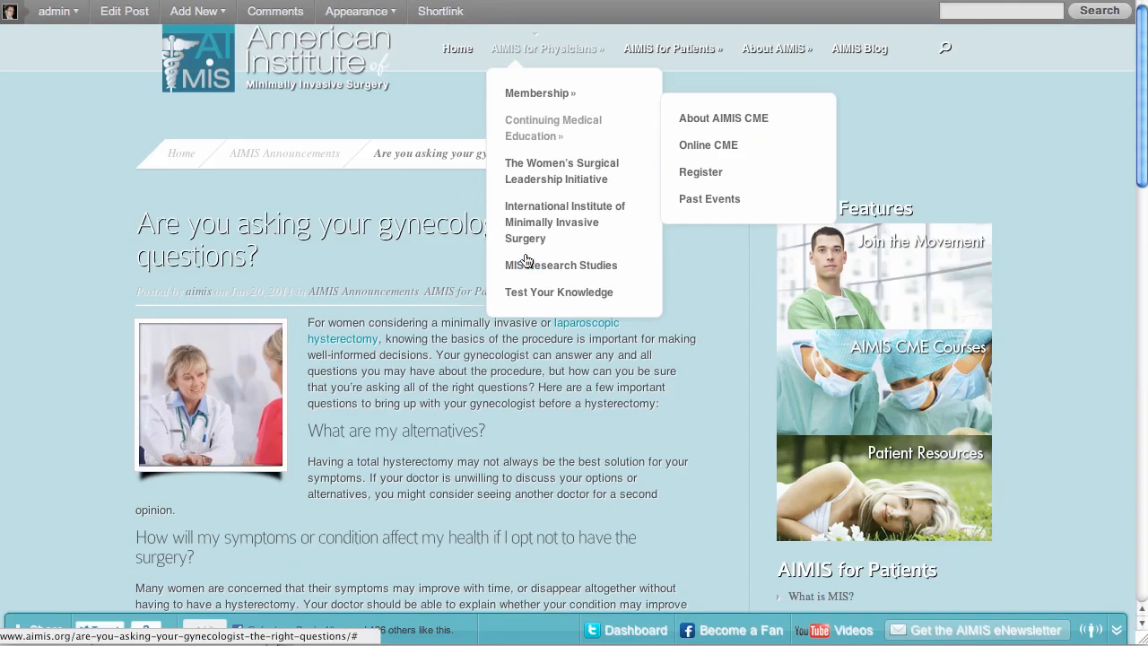
pyautogui.scroll(-1, 91, 136)
pyautogui.scroll(-1, 92, 143)
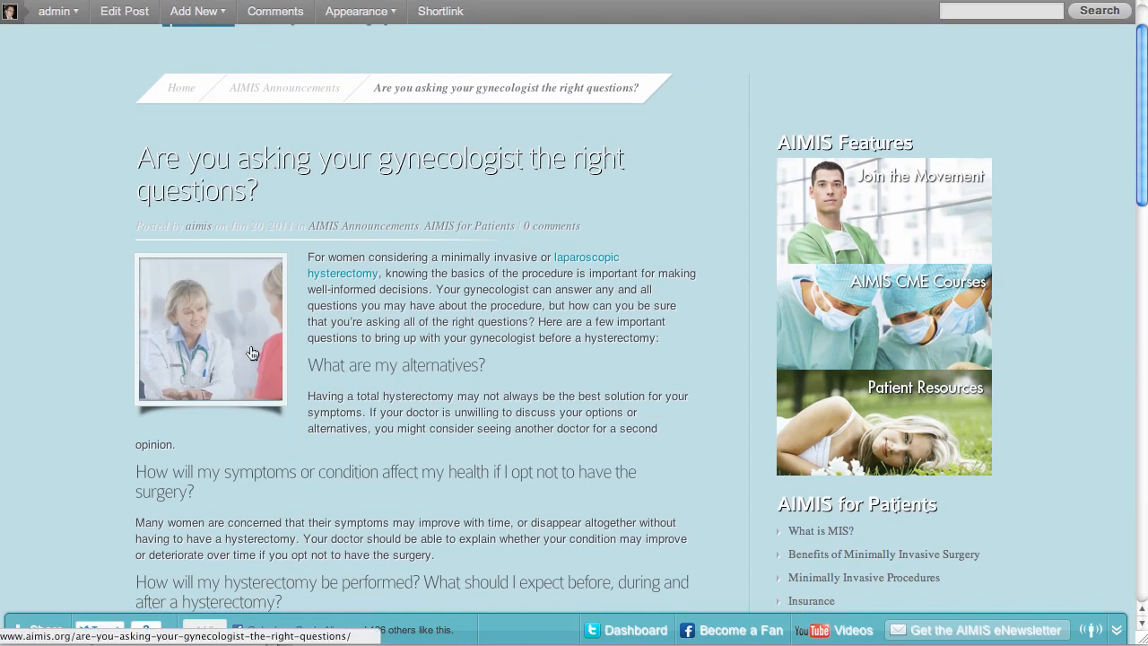
pyautogui.scroll(-4, 408, 292)
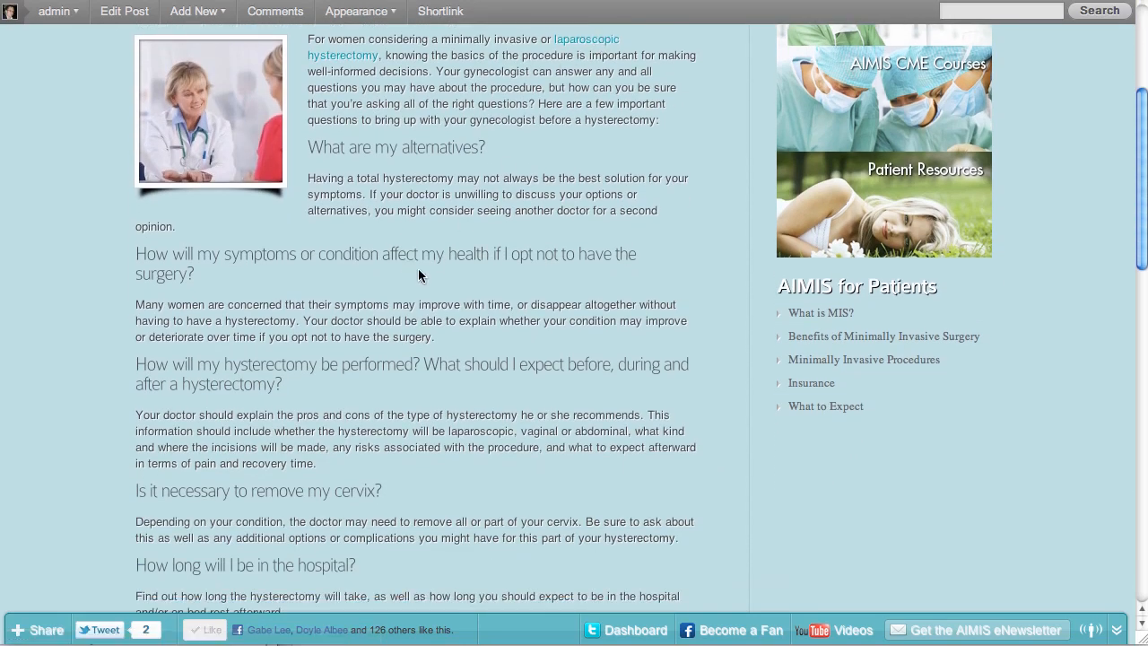
pyautogui.scroll(-3, 418, 270)
pyautogui.scroll(-10, 418, 274)
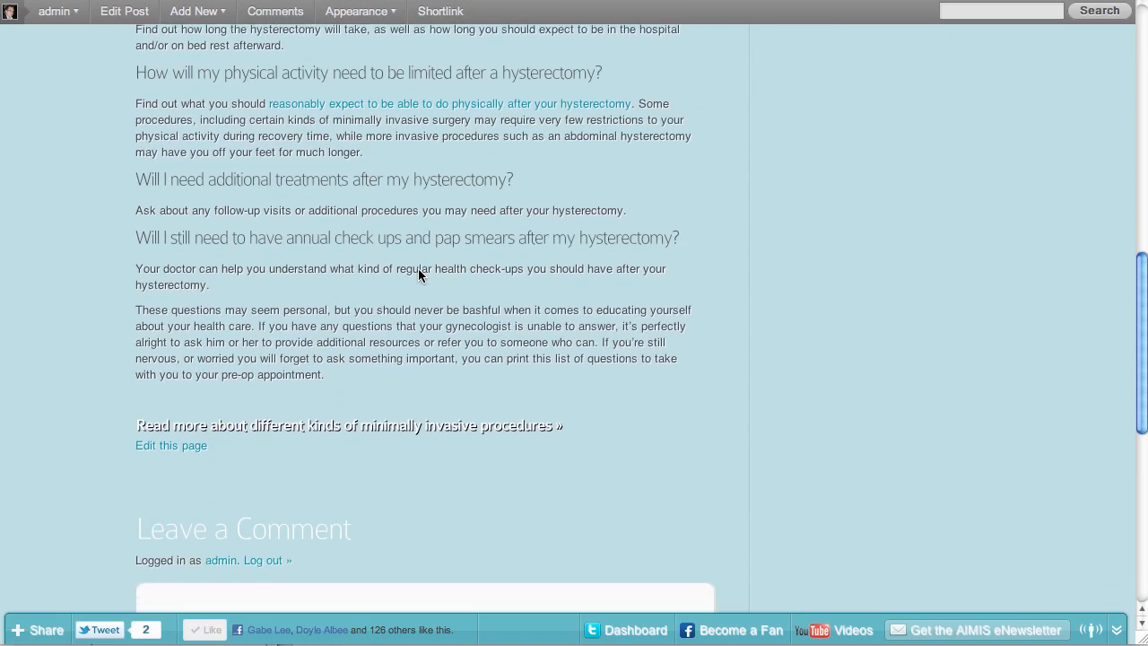
pyautogui.scroll(-2, 418, 274)
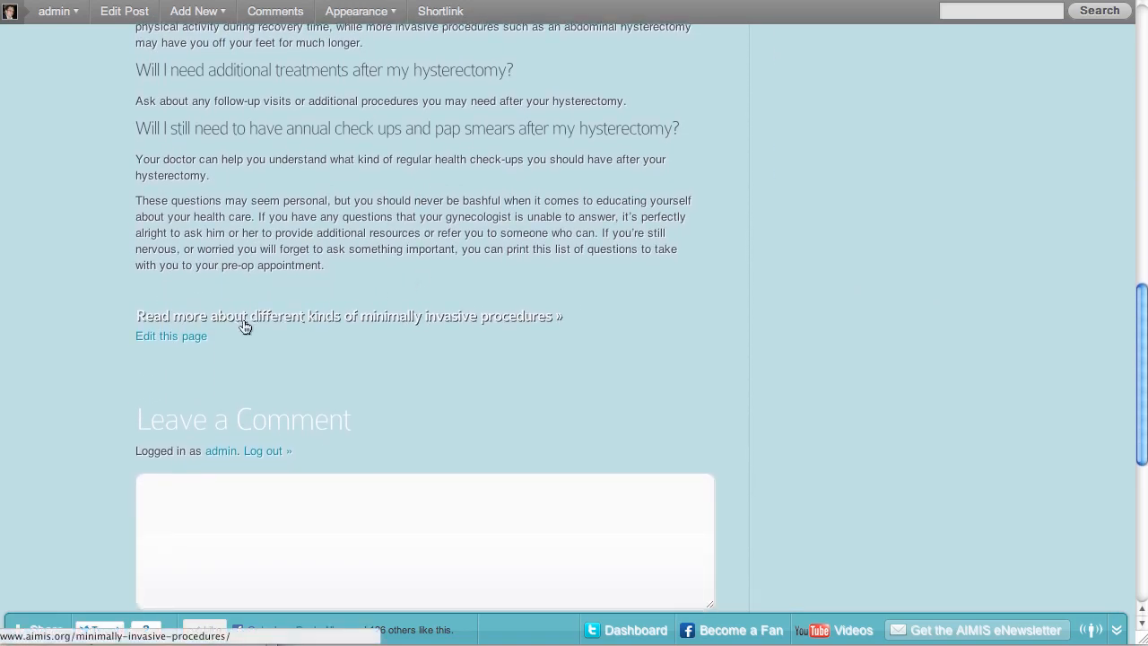
pyautogui.scroll(9, 439, 330)
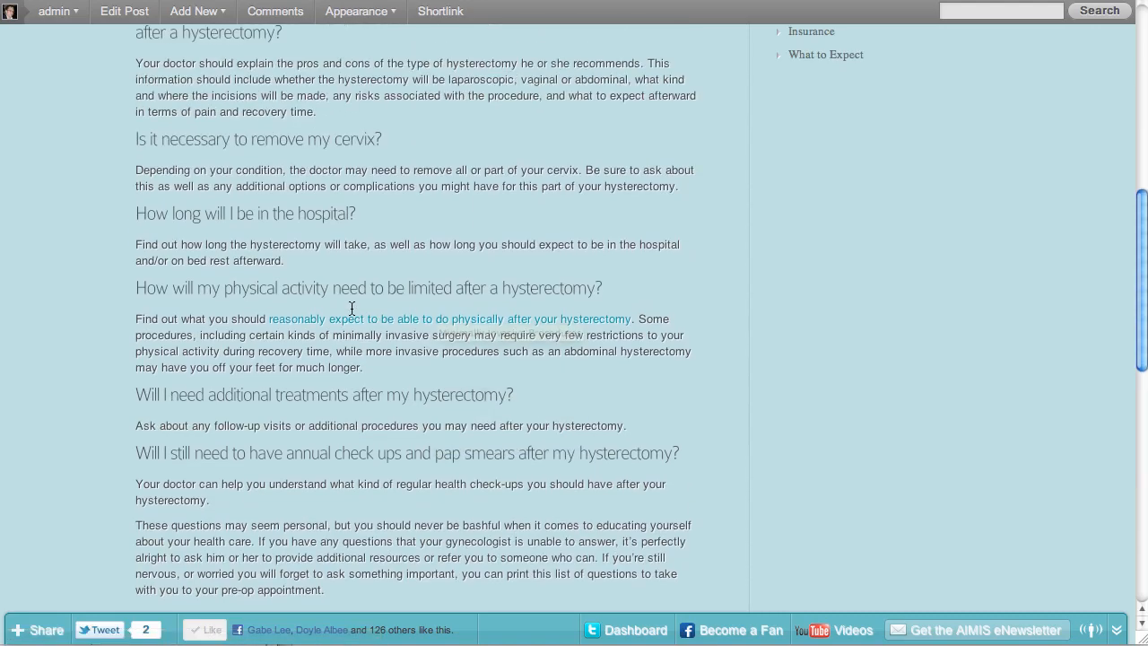
pyautogui.scroll(-3, 351, 307)
pyautogui.scroll(15, 351, 307)
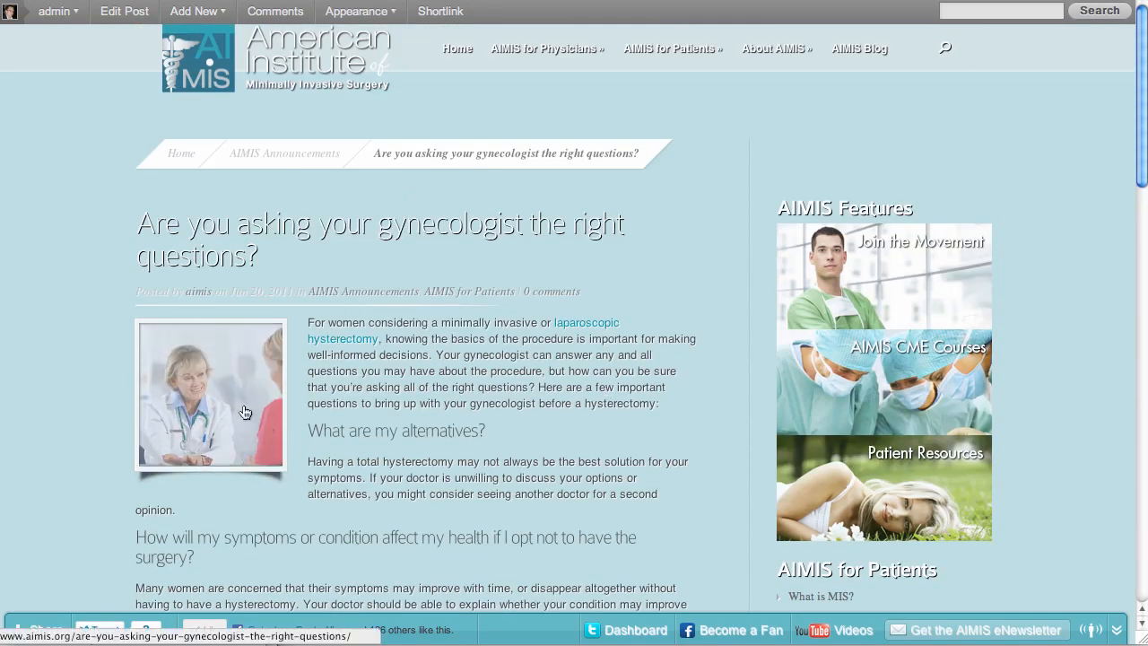
pyautogui.scroll(-1, 452, 483)
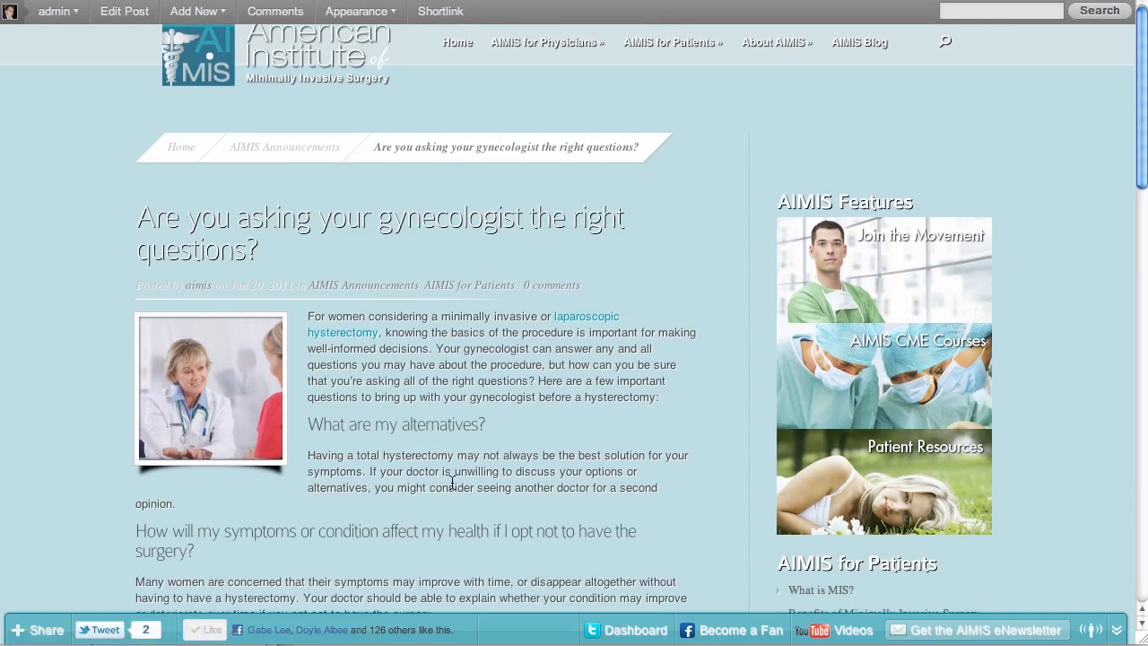
pyautogui.scroll(1, 451, 483)
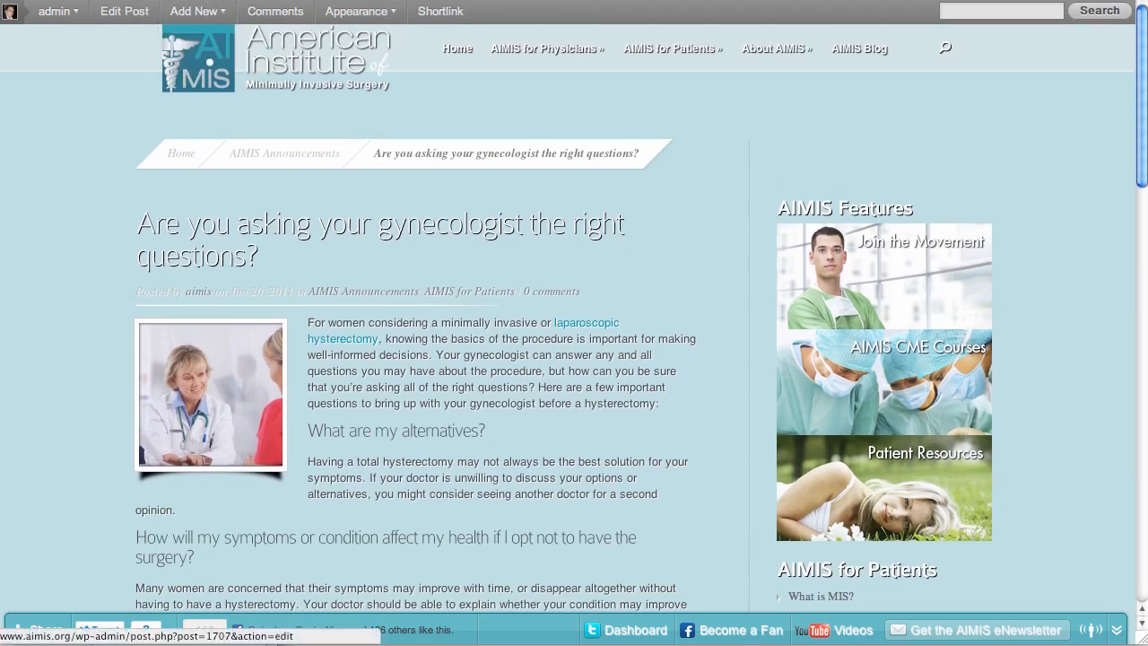
# Step: Return to the gynecologist questions draft in the post editor and publish it
pyautogui.click(125, 11)
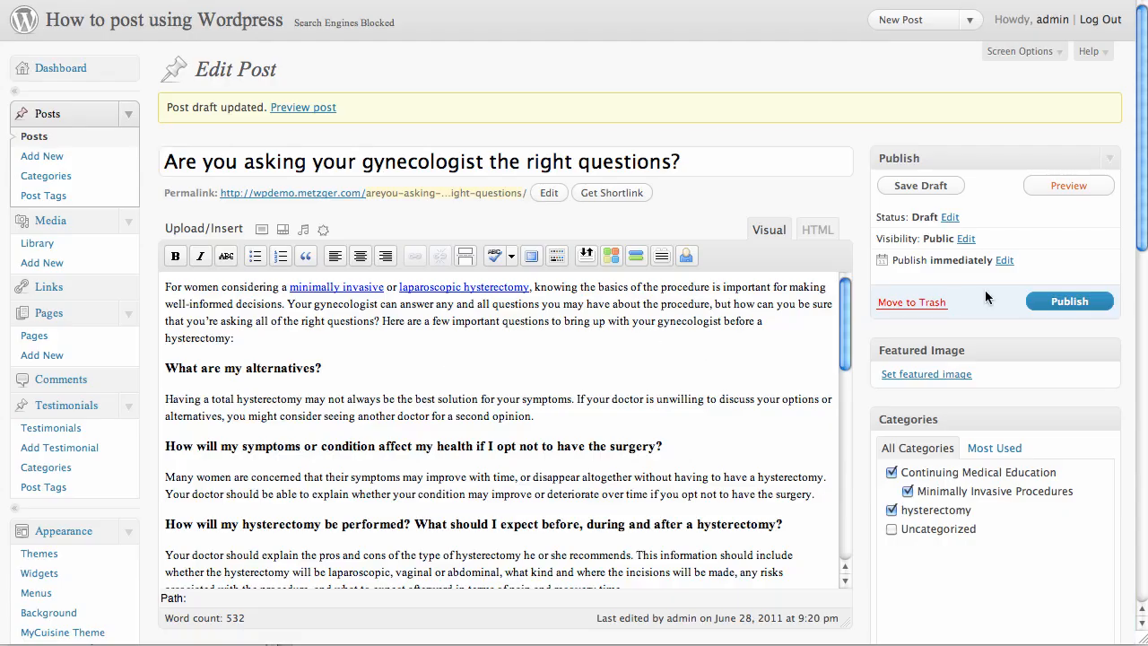
pyautogui.click(1069, 303)
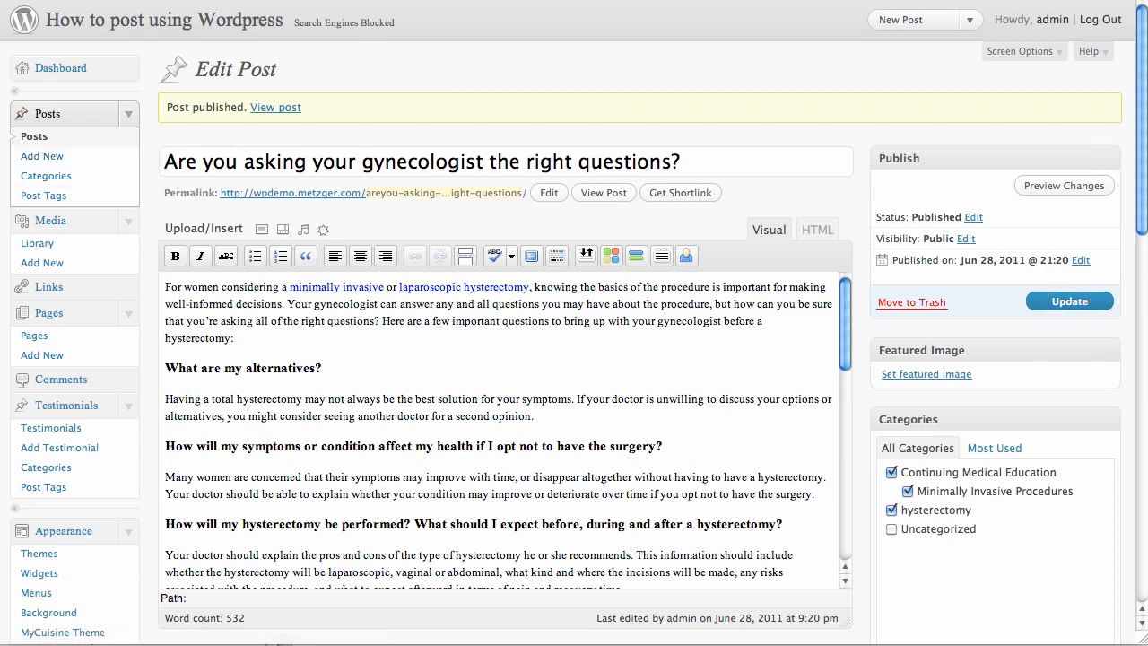
# Step: Switch to the article on the AIMIS site to examine its layout, and return to the post editor
pyautogui.hotkey('ctrl', 'Tab')
pyautogui.scroll(-4, 425, 141)
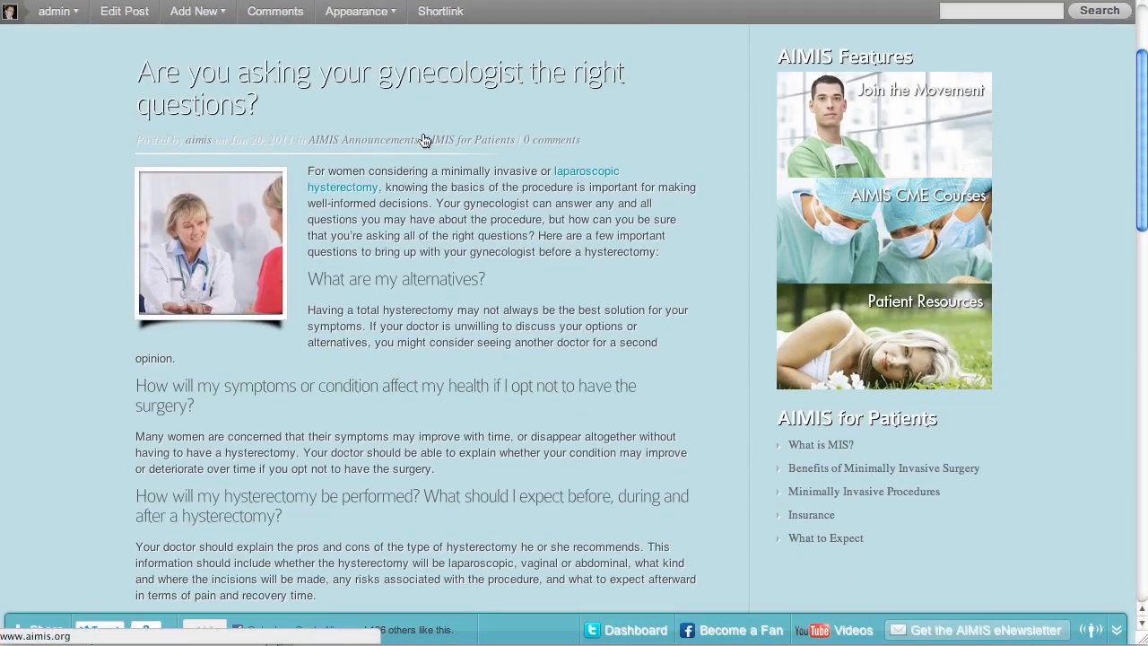
pyautogui.scroll(-2, 425, 141)
pyautogui.hotkey('ctrl', 'shift', 'Tab')
pyautogui.click(722, 169)
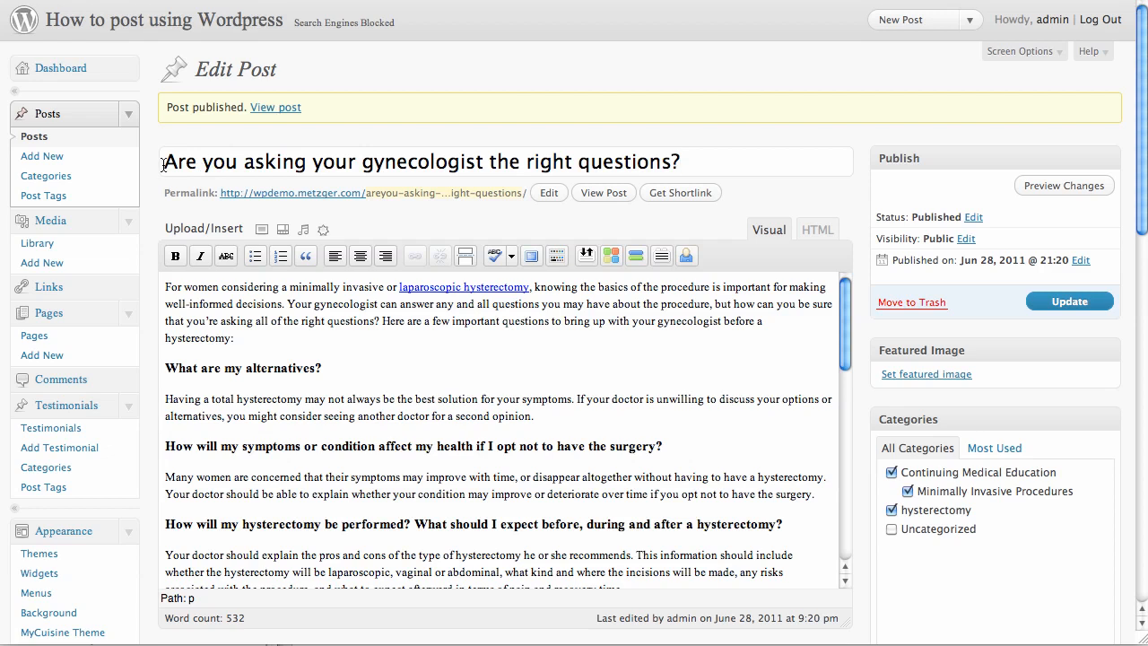
# Step: View the link options for the words "minimally invasive" in the opening paragraph and close them without adding a link
pyautogui.moveTo(163, 164); pyautogui.dragTo(635, 210)
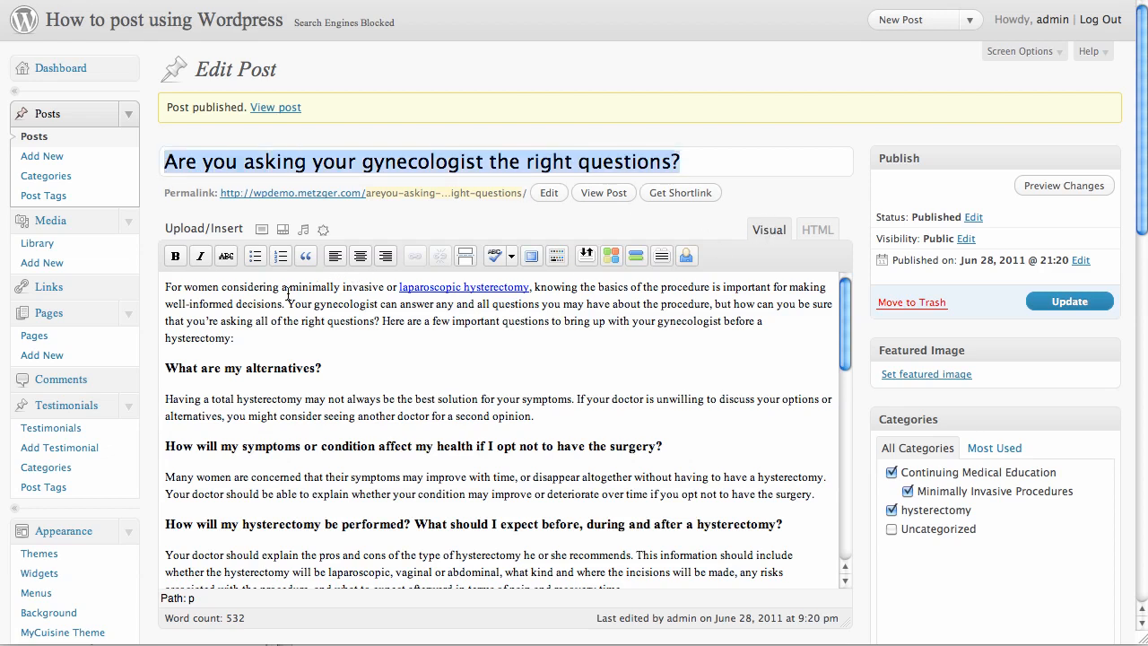
pyautogui.moveTo(288, 288); pyautogui.dragTo(383, 288)
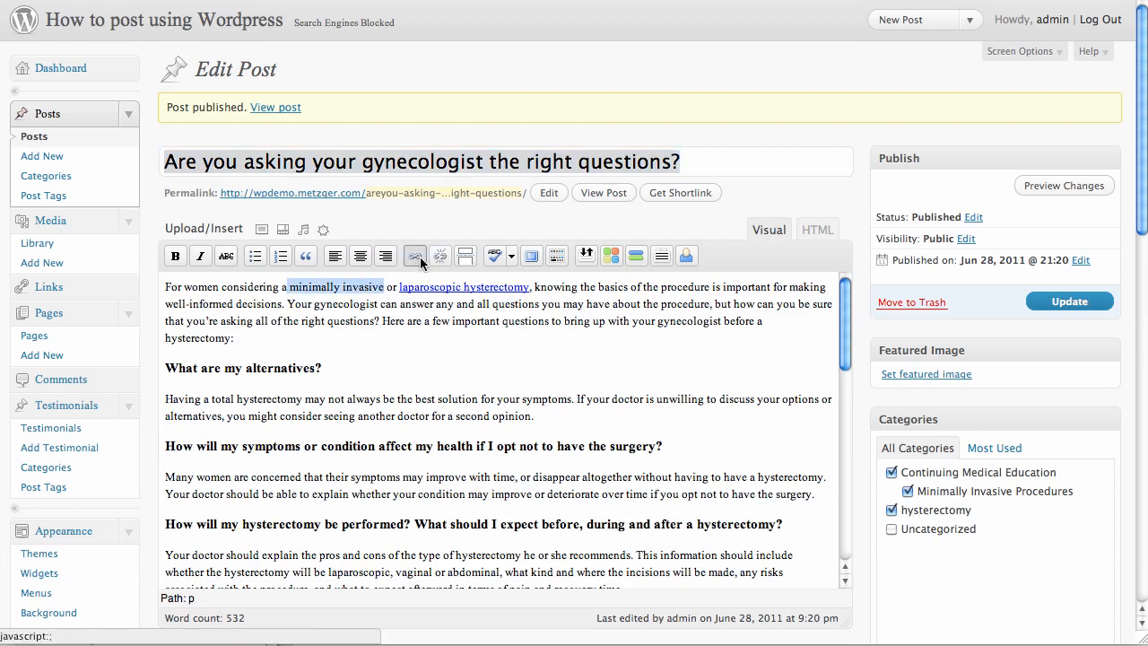
pyautogui.click(418, 256)
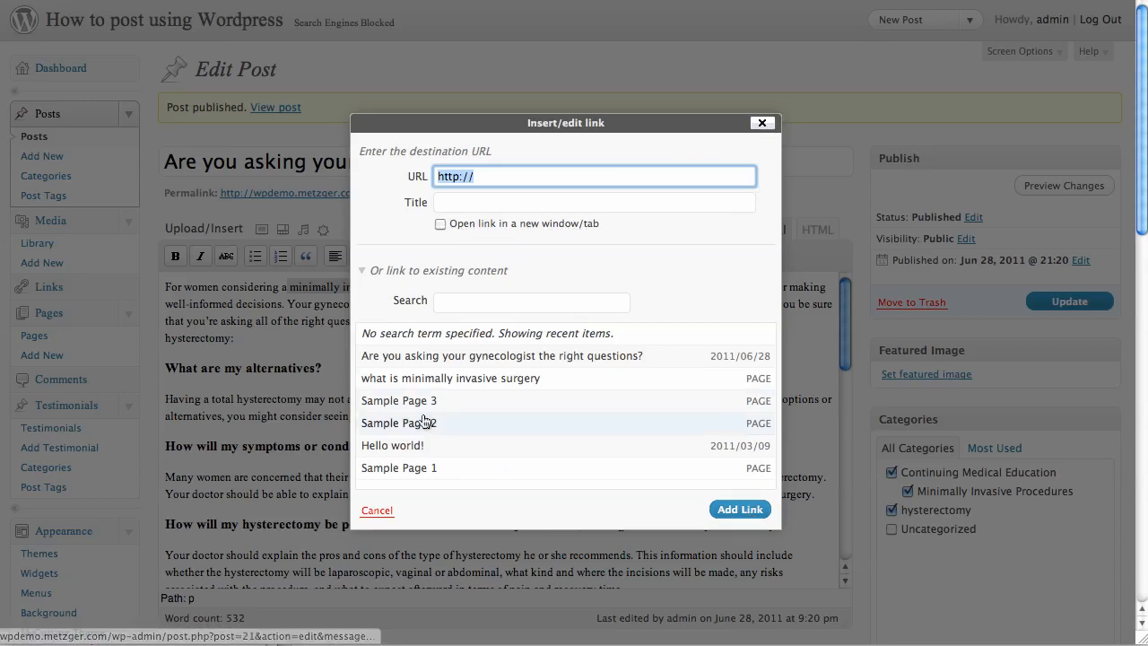
pyautogui.click(761, 123)
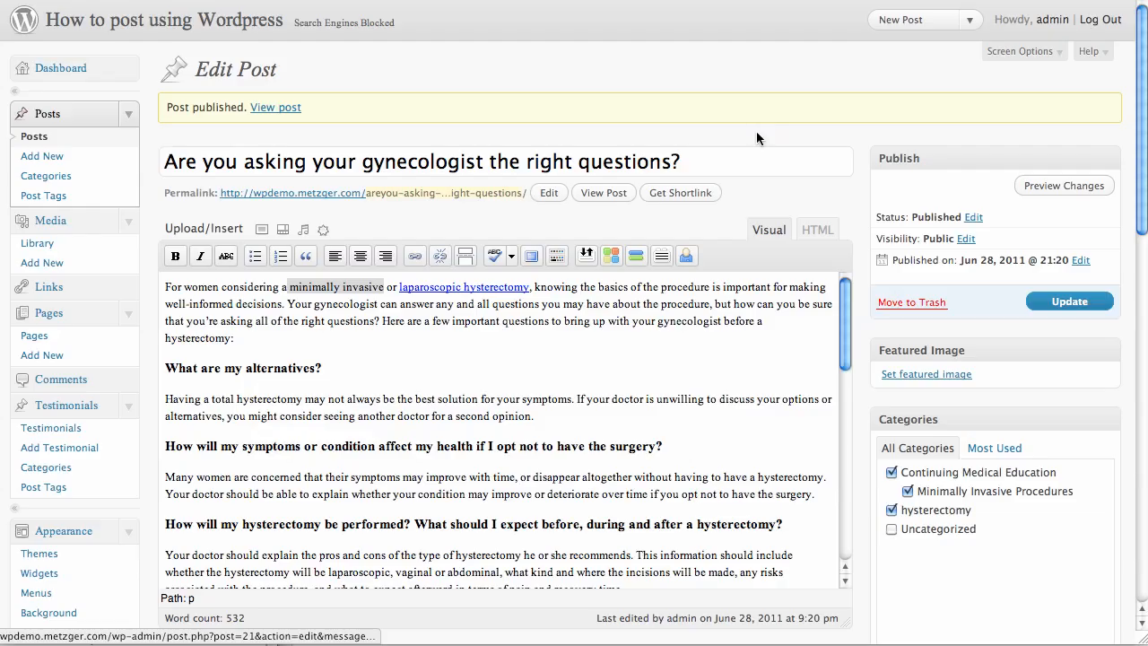
pyautogui.click(533, 329)
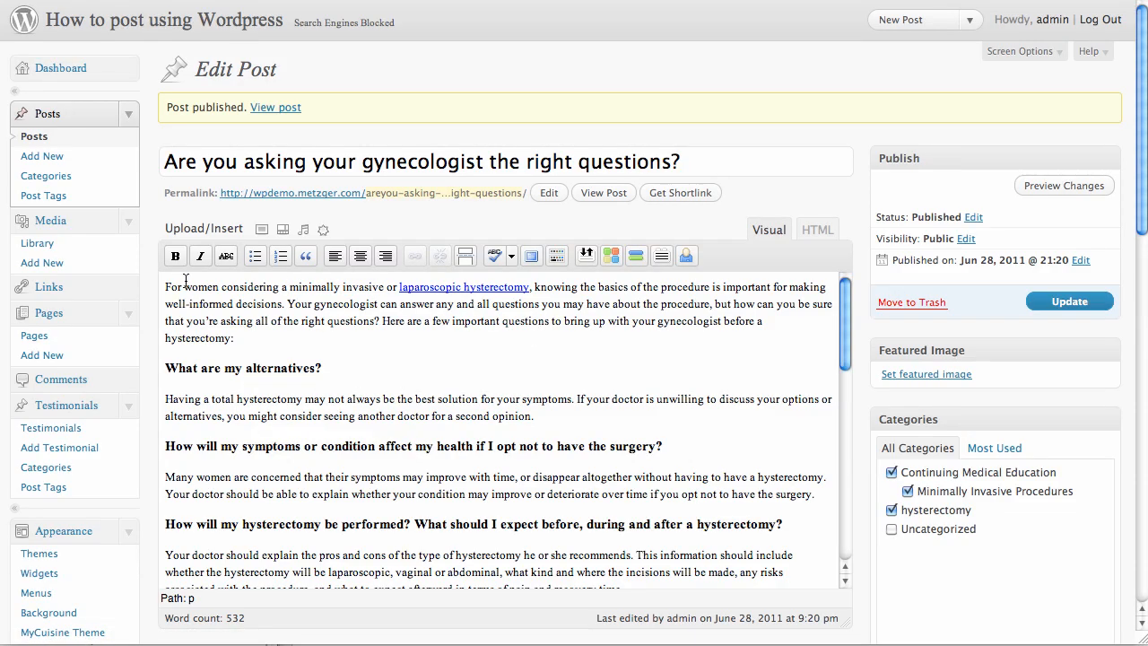
pyautogui.moveTo(163, 287); pyautogui.dragTo(346, 395)
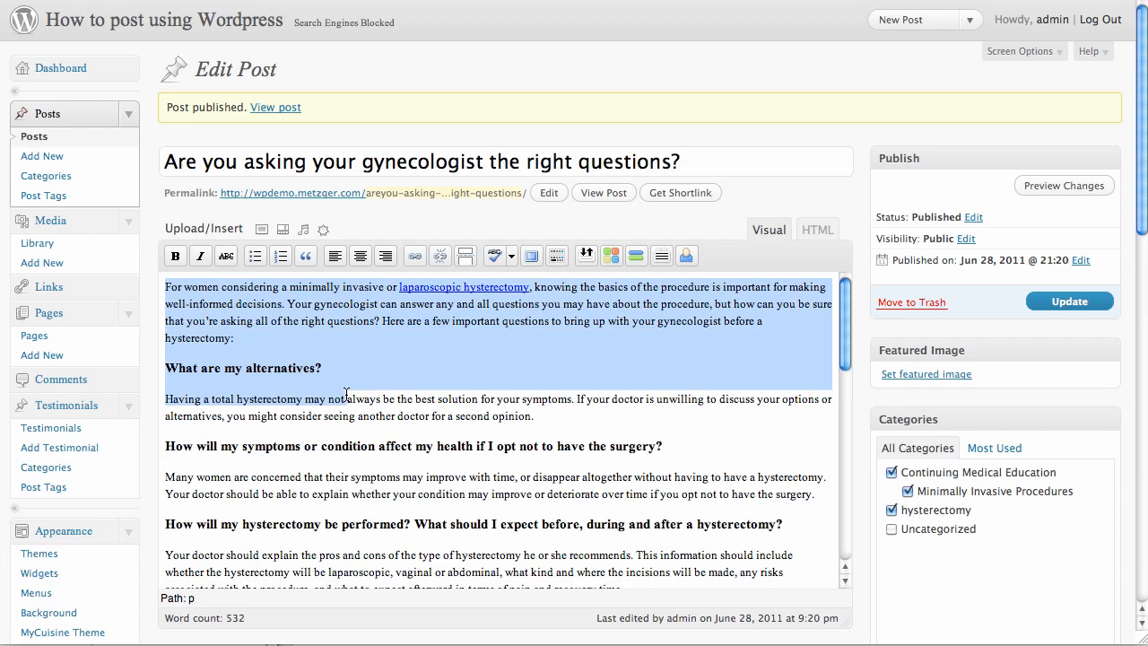
pyautogui.click(518, 408)
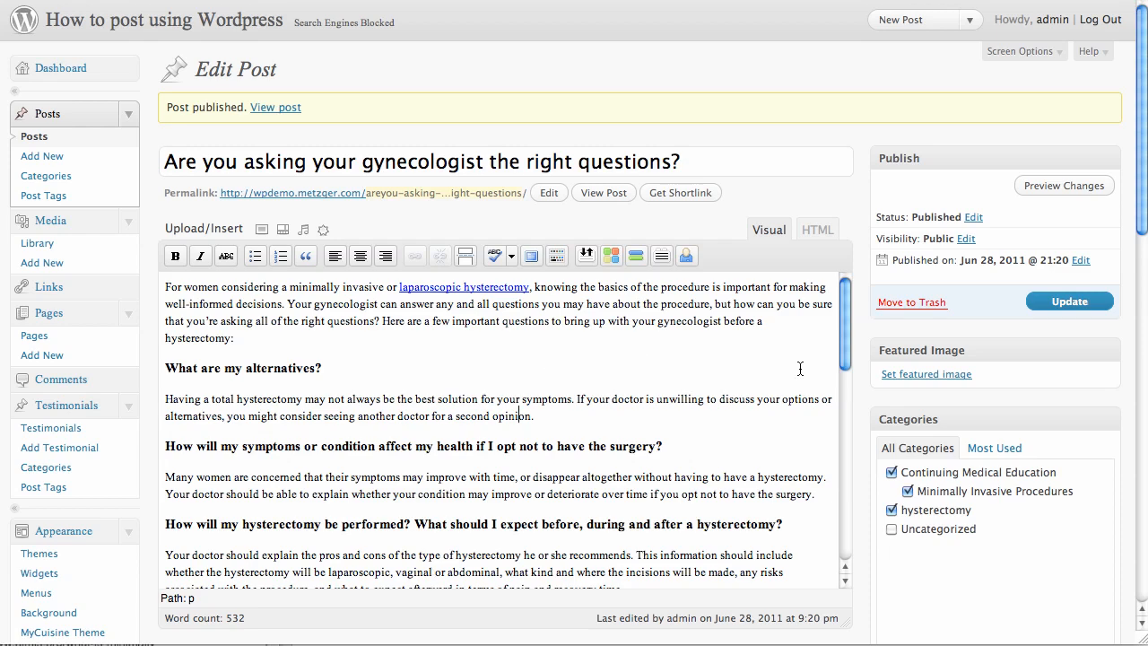
# Step: Remove the post from the Continuing Medical Education category, keeping Minimally Invasive Procedures and hysterectomy selected
pyautogui.scroll(-3, 979, 438)
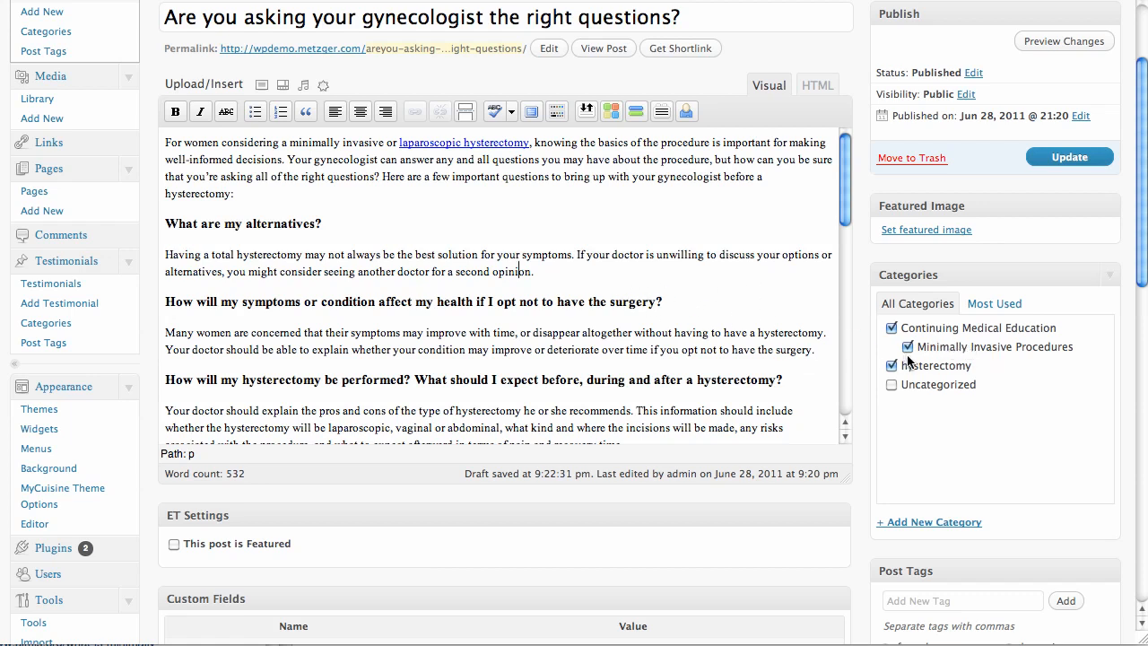
pyautogui.click(889, 326)
# Step: Review the post's tags, the read-more links closing the body text, and the name and value of the Thumbnail custom field
pyautogui.scroll(-5, 926, 446)
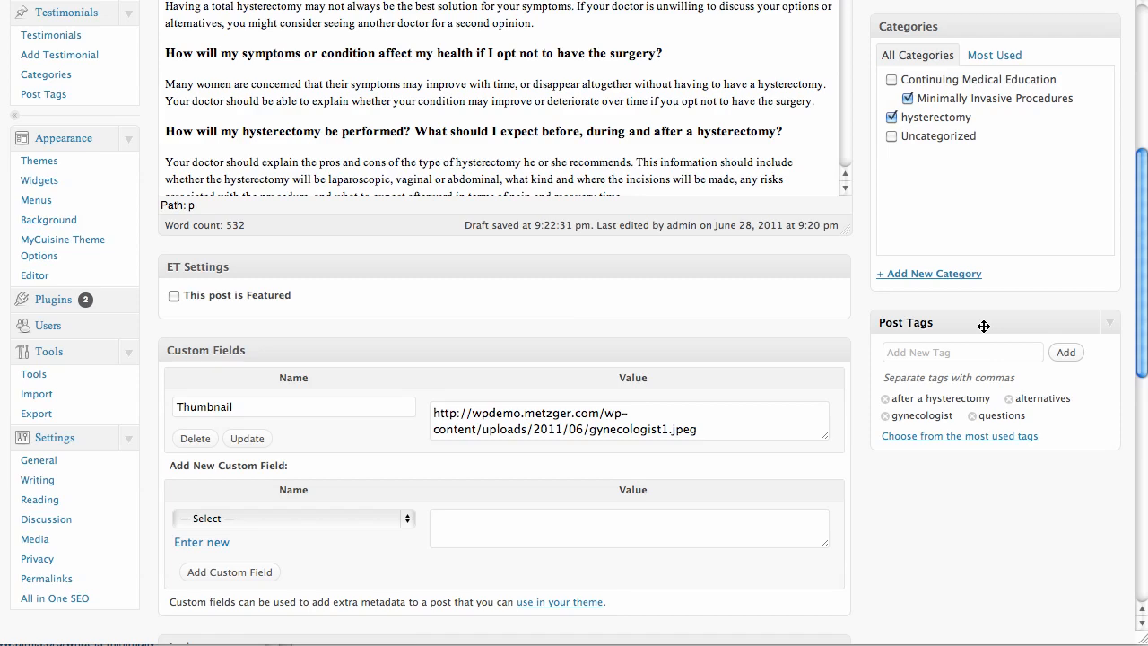
pyautogui.scroll(-5, 984, 326)
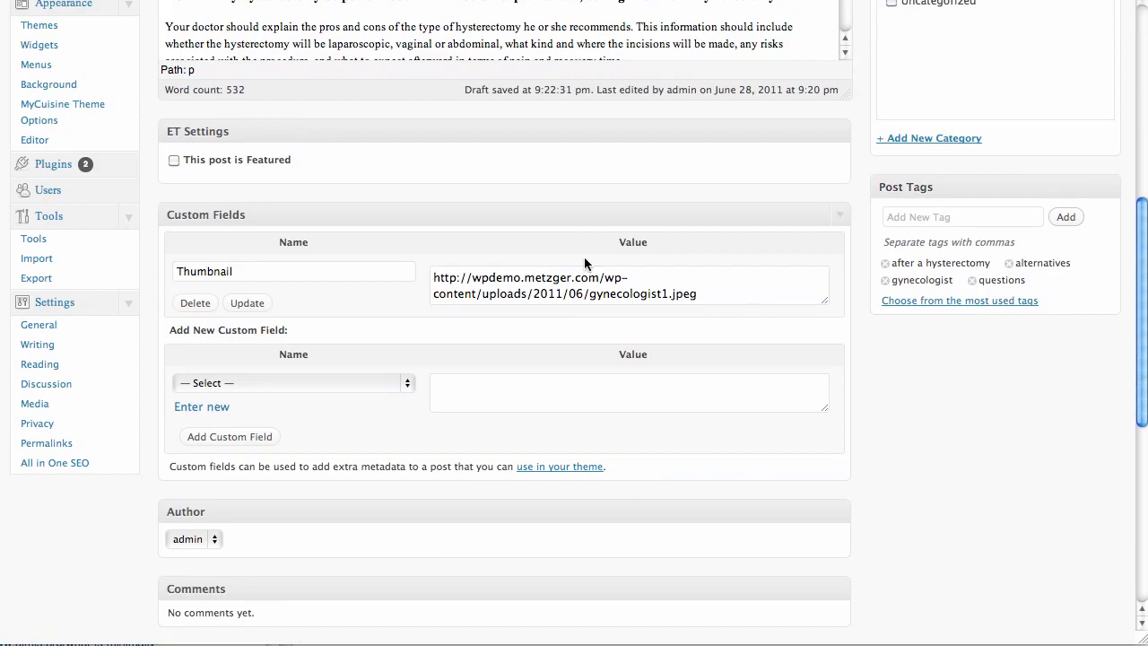
pyautogui.scroll(10, 584, 263)
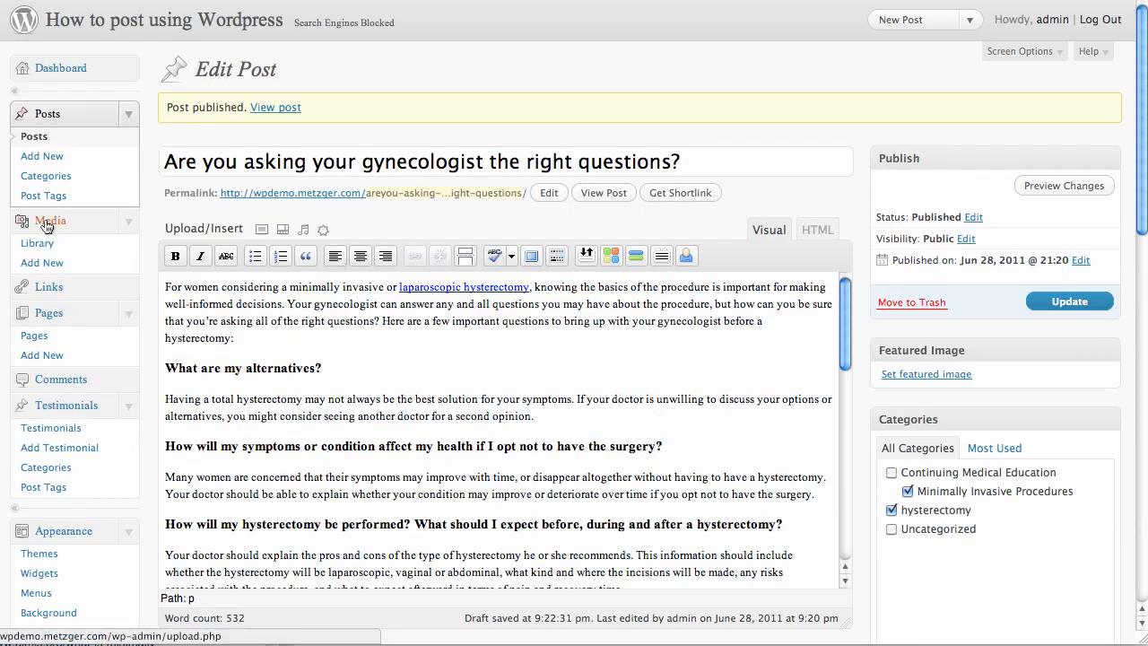
pyautogui.scroll(-10, 369, 403)
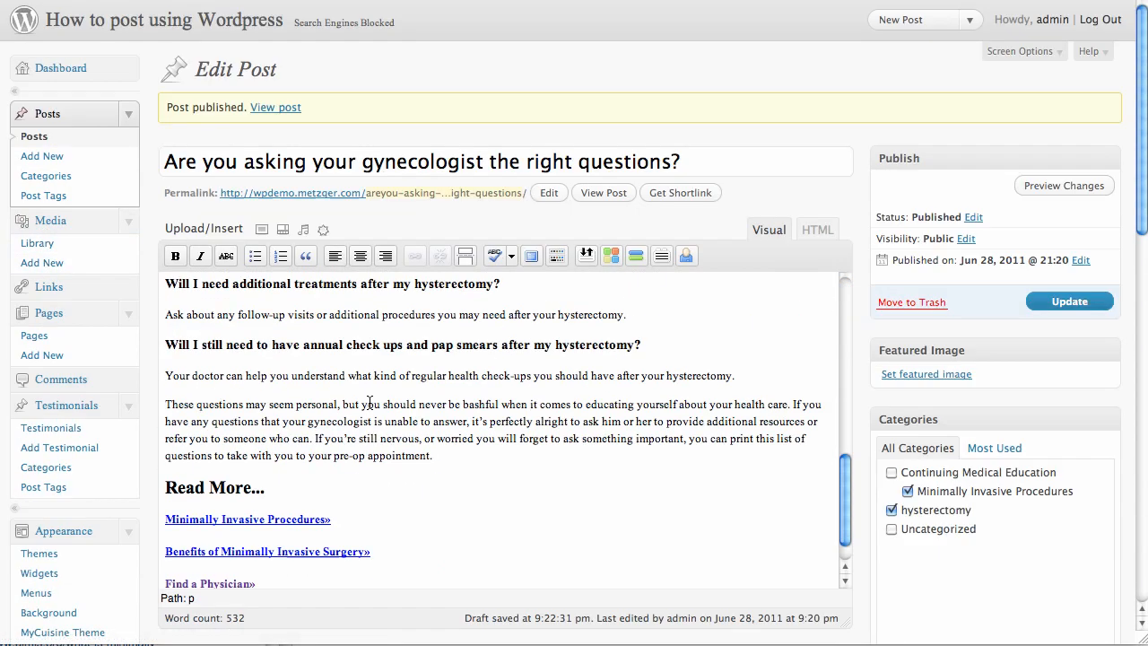
pyautogui.scroll(-10, 369, 404)
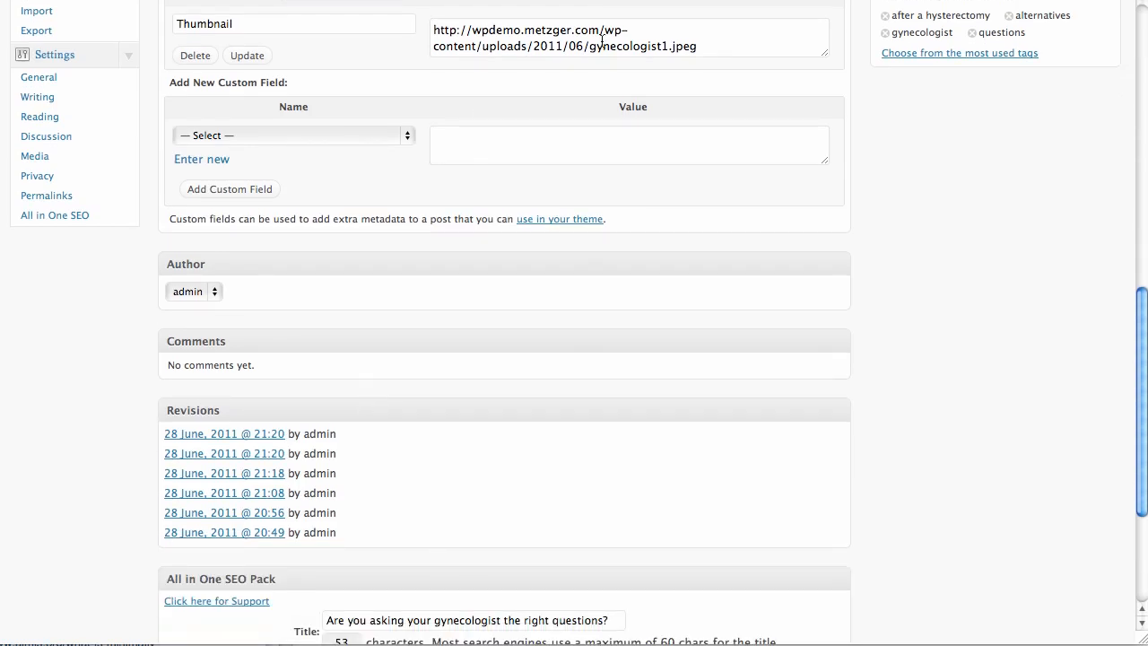
pyautogui.scroll(3, 601, 40)
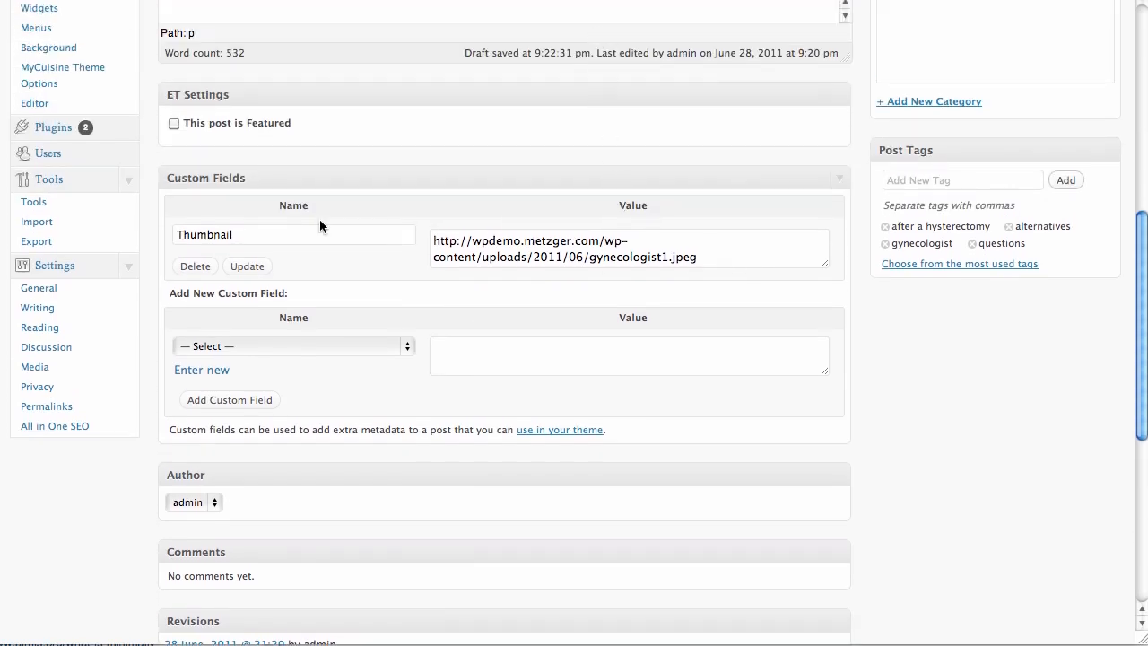
pyautogui.click(261, 237)
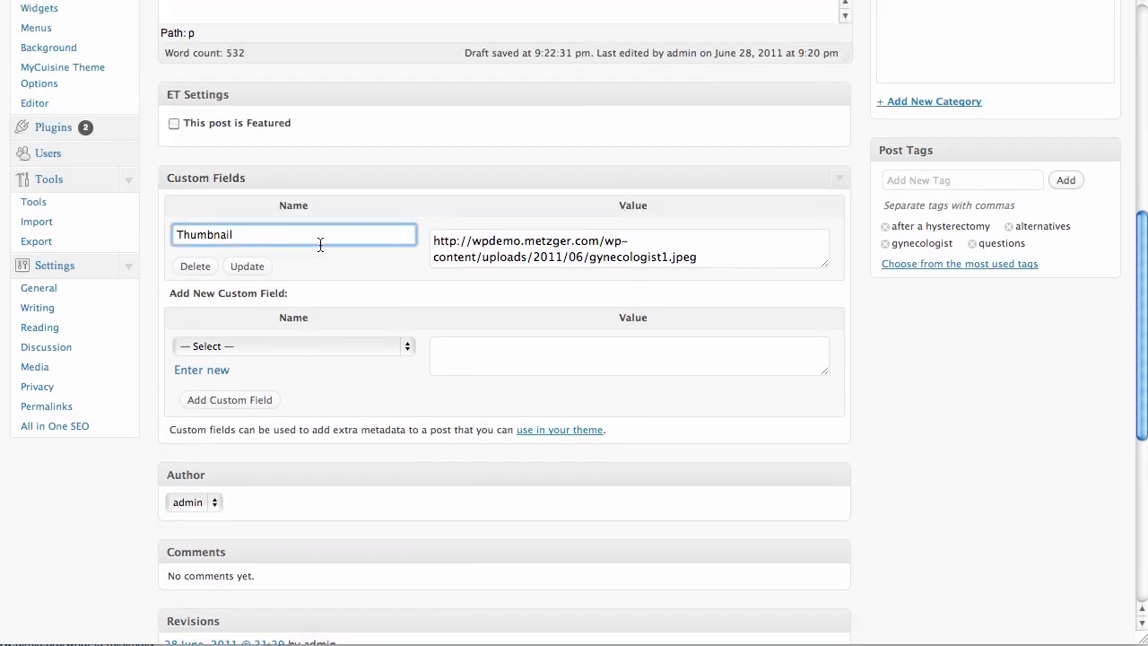
pyautogui.click(524, 244)
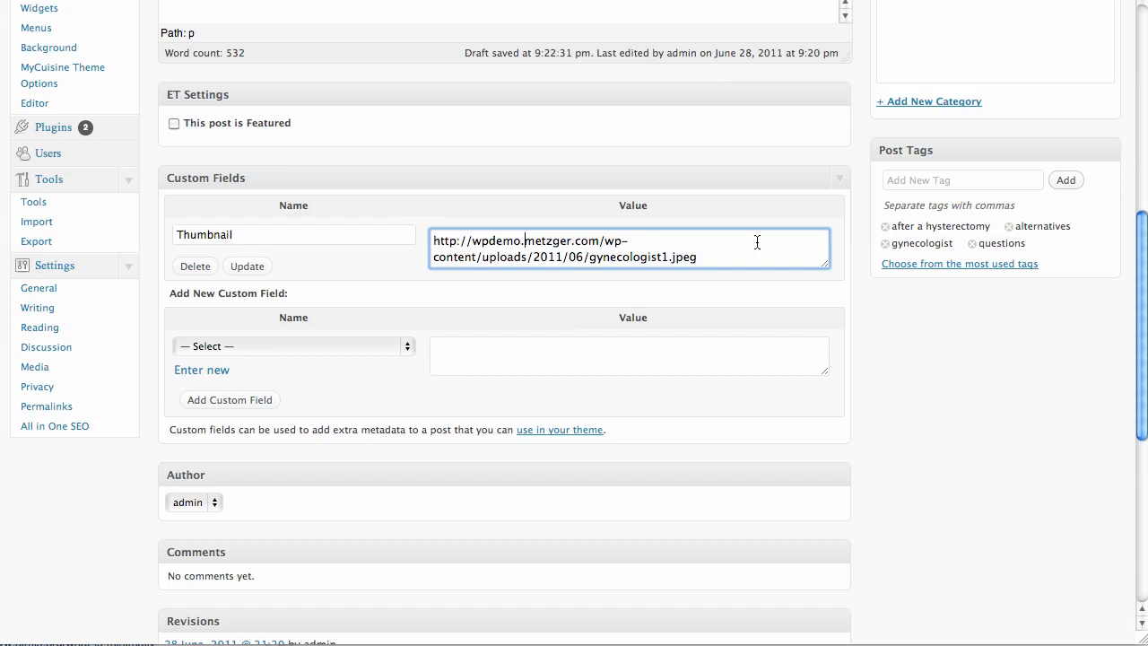
# Step: Review the title and description in the post's All in One SEO Pack settings, and return to the top of the editor
pyautogui.scroll(-10, 757, 242)
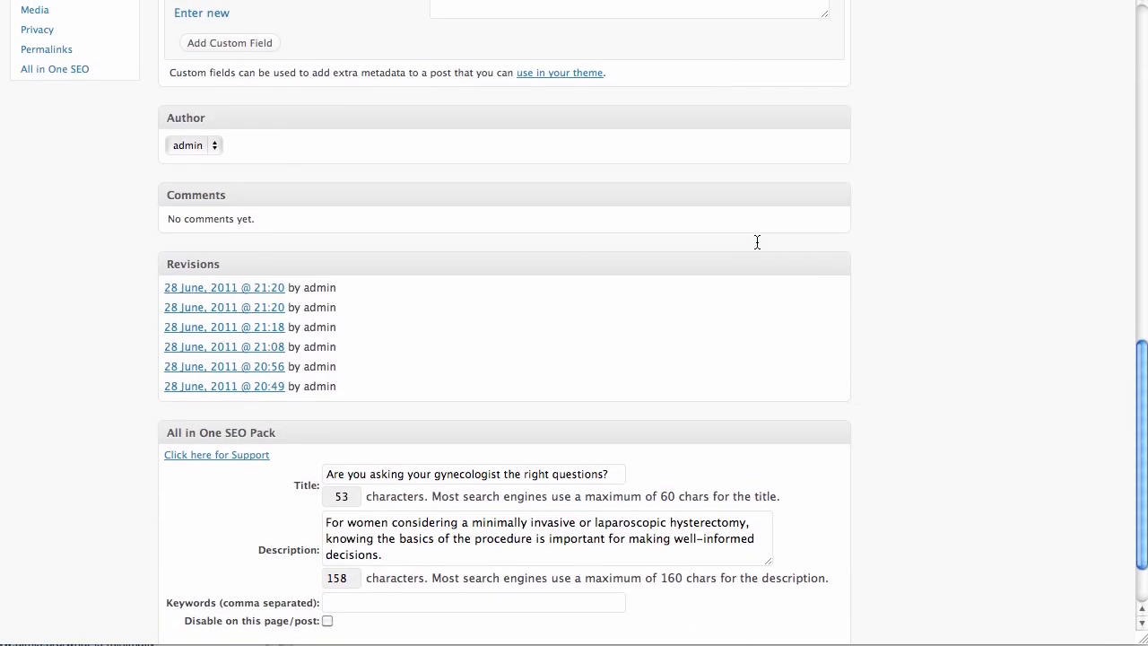
pyautogui.scroll(5, 757, 242)
pyautogui.scroll(-8, 757, 242)
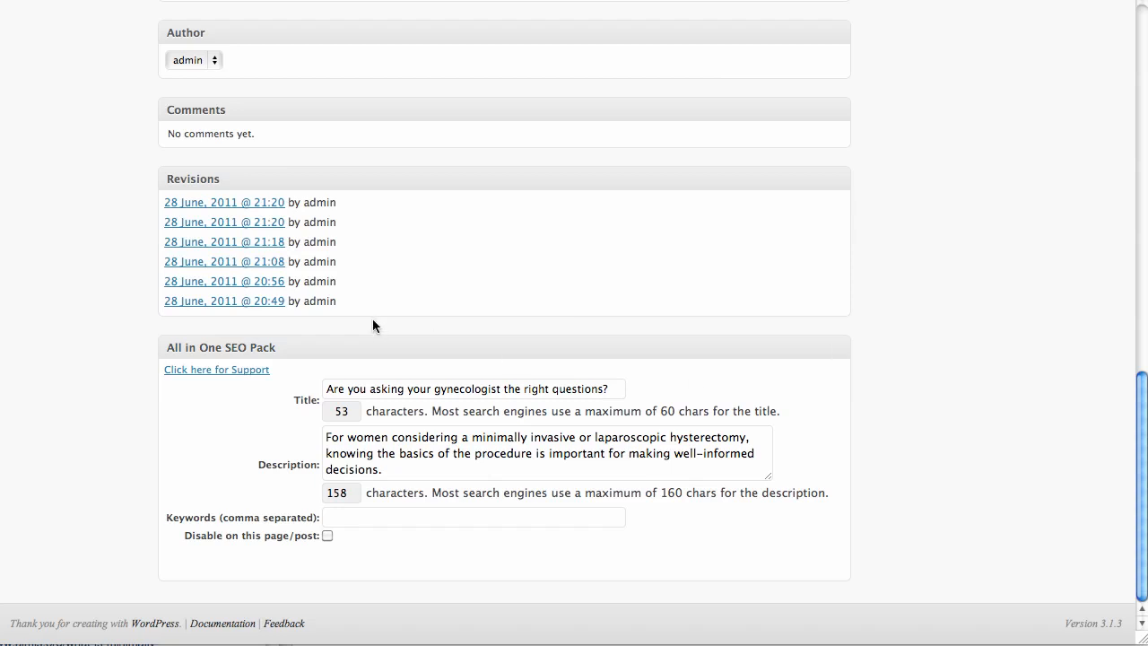
pyautogui.moveTo(398, 392); pyautogui.dragTo(682, 433)
pyautogui.click(493, 453)
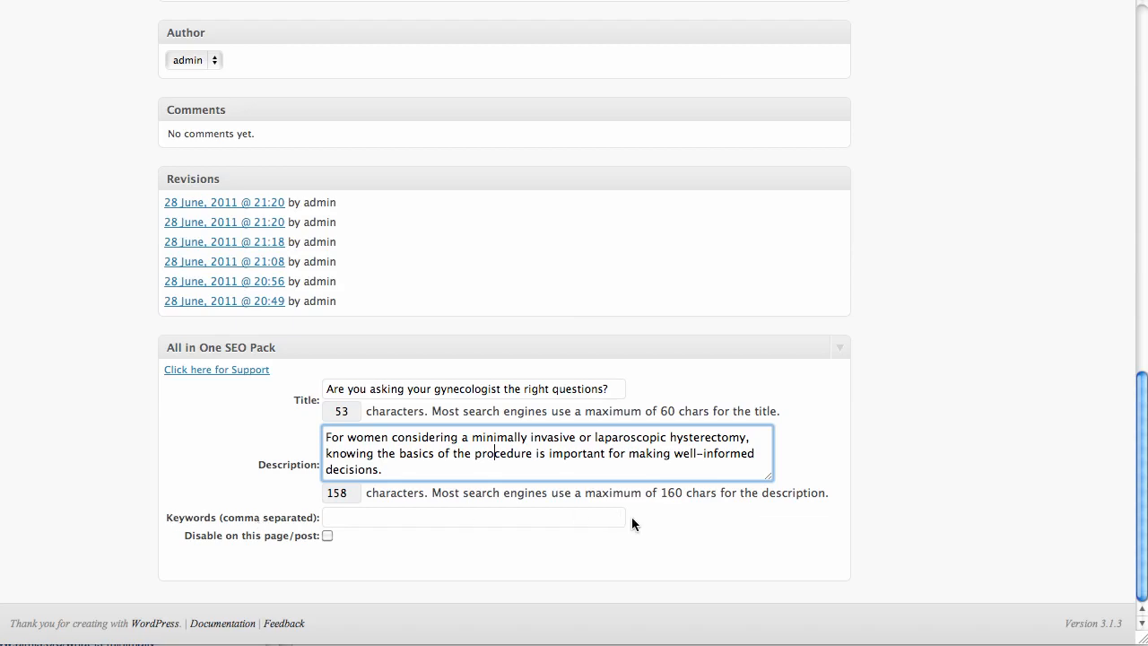
pyautogui.scroll(15, 994, 549)
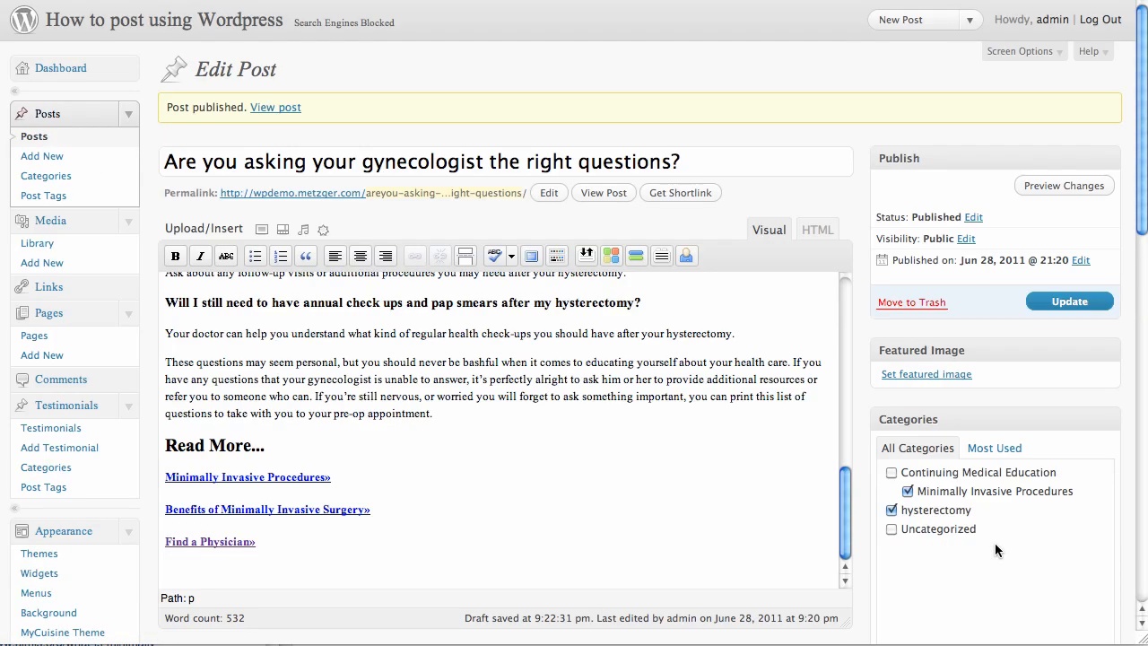